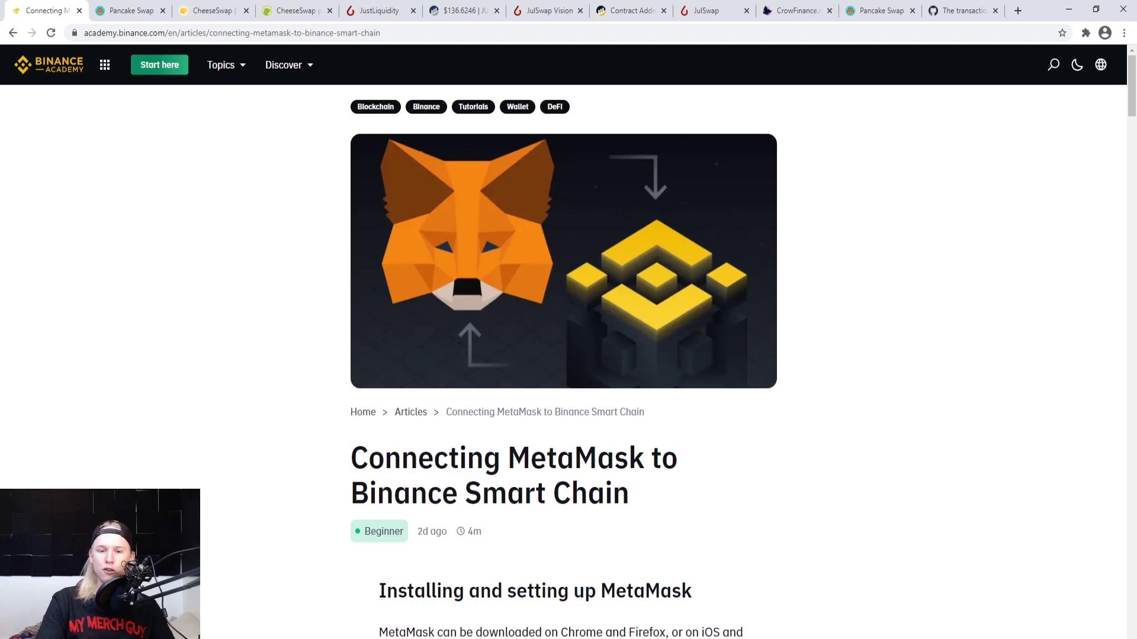
# Read the article's section on installing and setting up MetaMask, including the download and seed phrase instructions
pyautogui.scroll(-1, 695, 524)
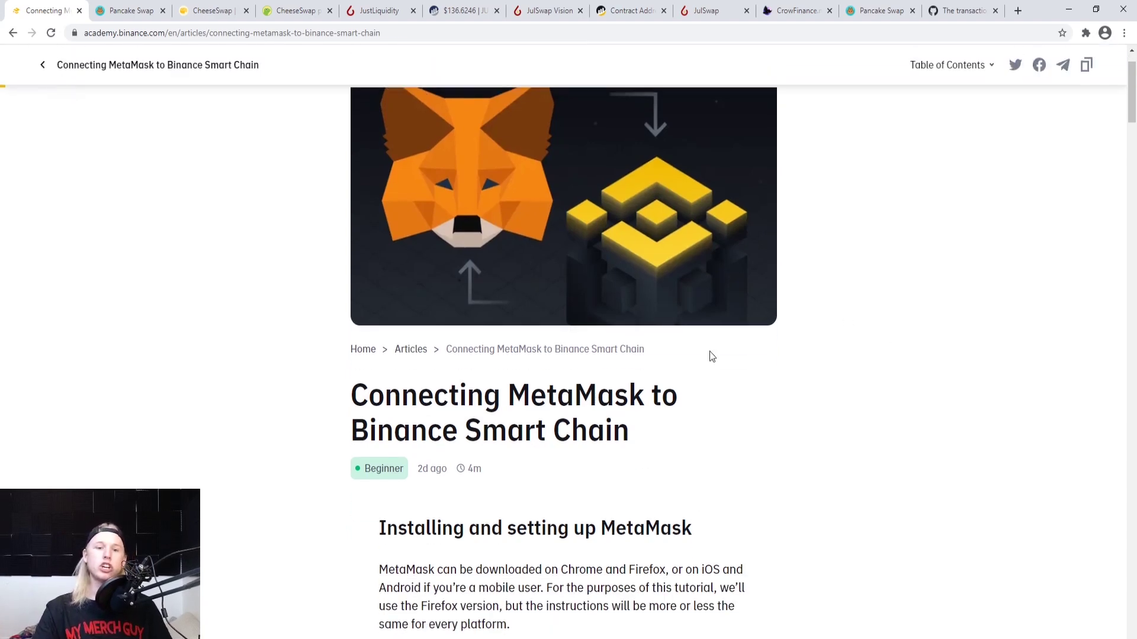
pyautogui.scroll(-1, 936, 467)
pyautogui.scroll(-4, 932, 464)
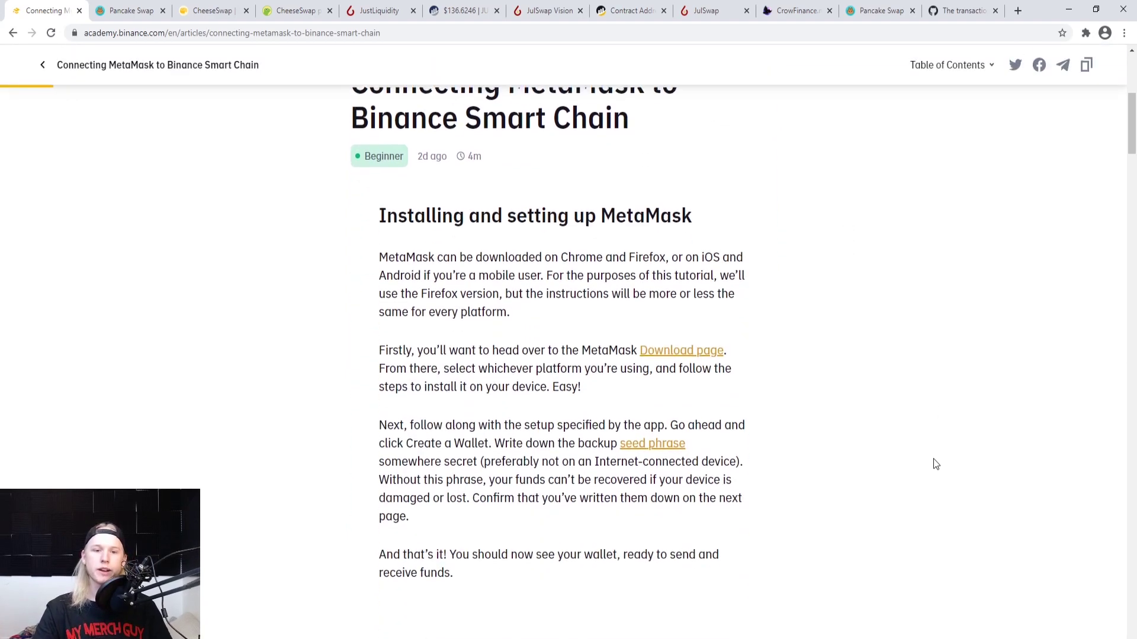
pyautogui.scroll(-1, 935, 459)
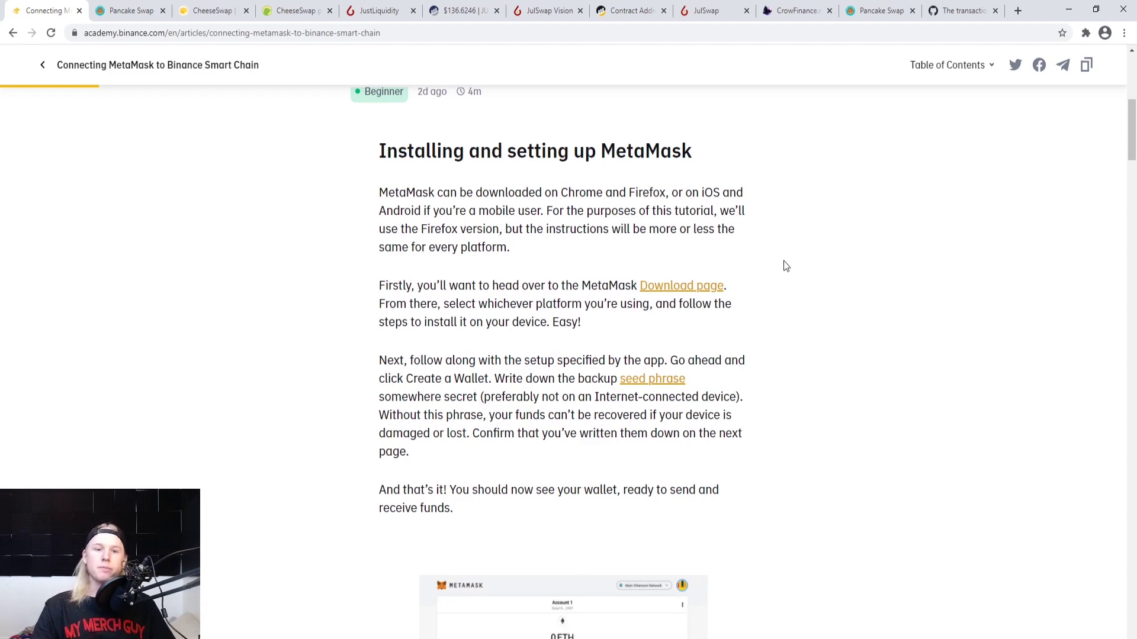
pyautogui.scroll(-1, 500, 220)
pyautogui.scroll(-1, 584, 282)
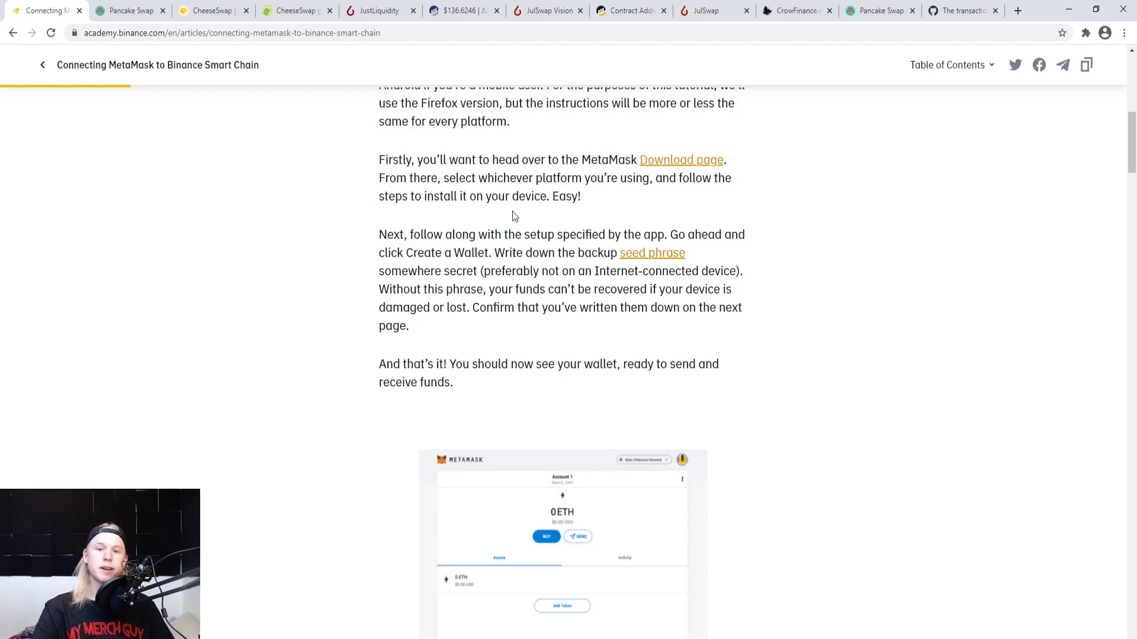
pyautogui.scroll(2, 594, 302)
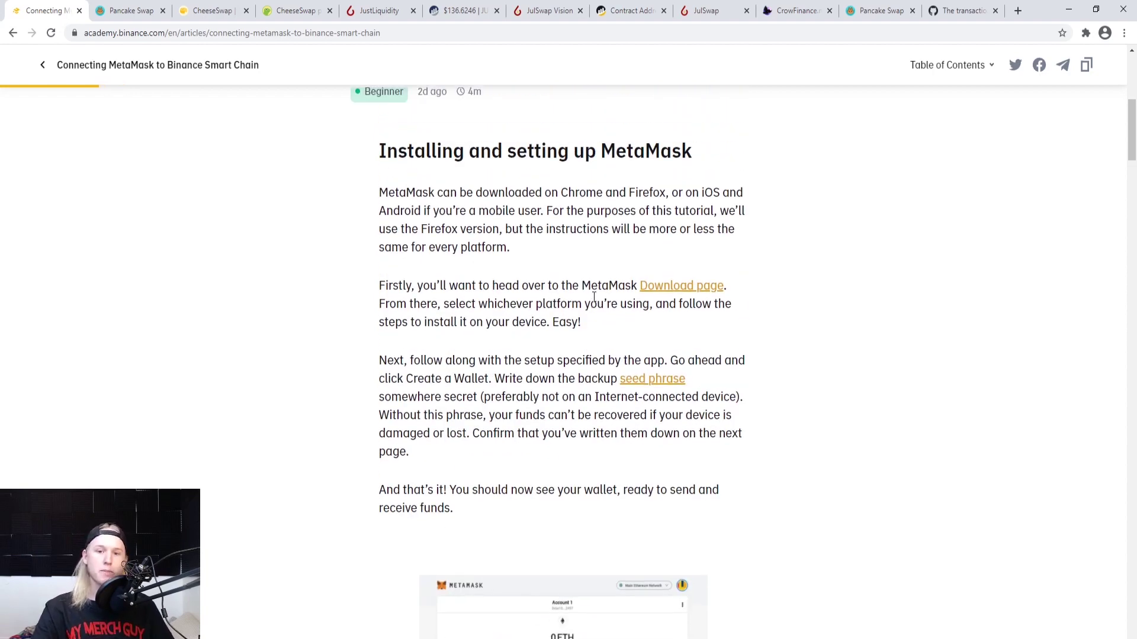
pyautogui.scroll(-1, 594, 298)
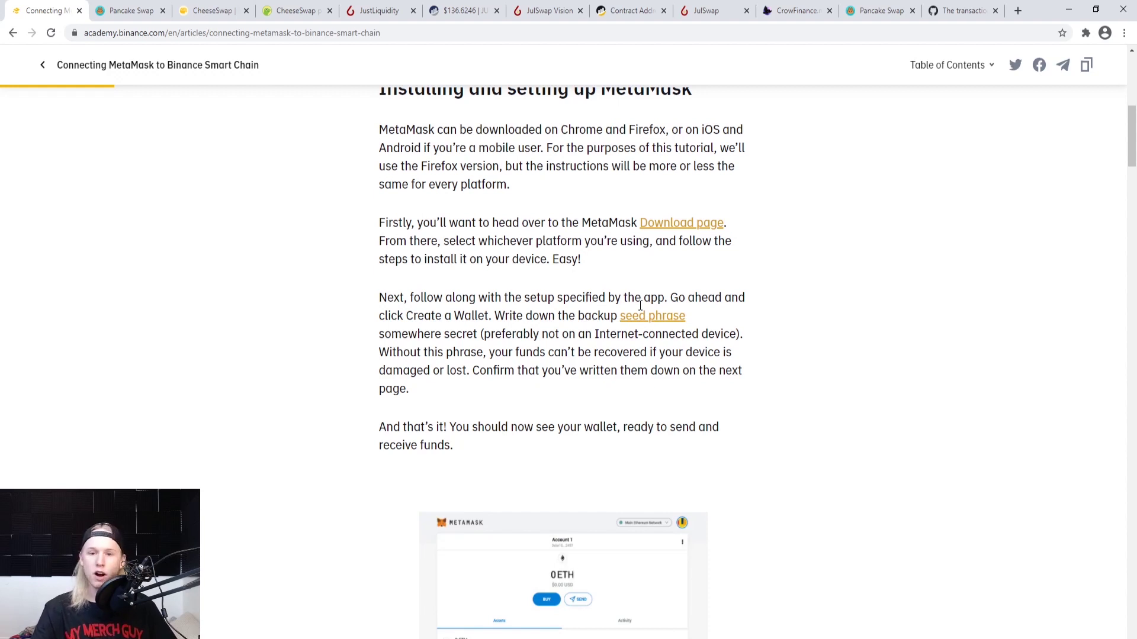
pyautogui.scroll(-1, 759, 213)
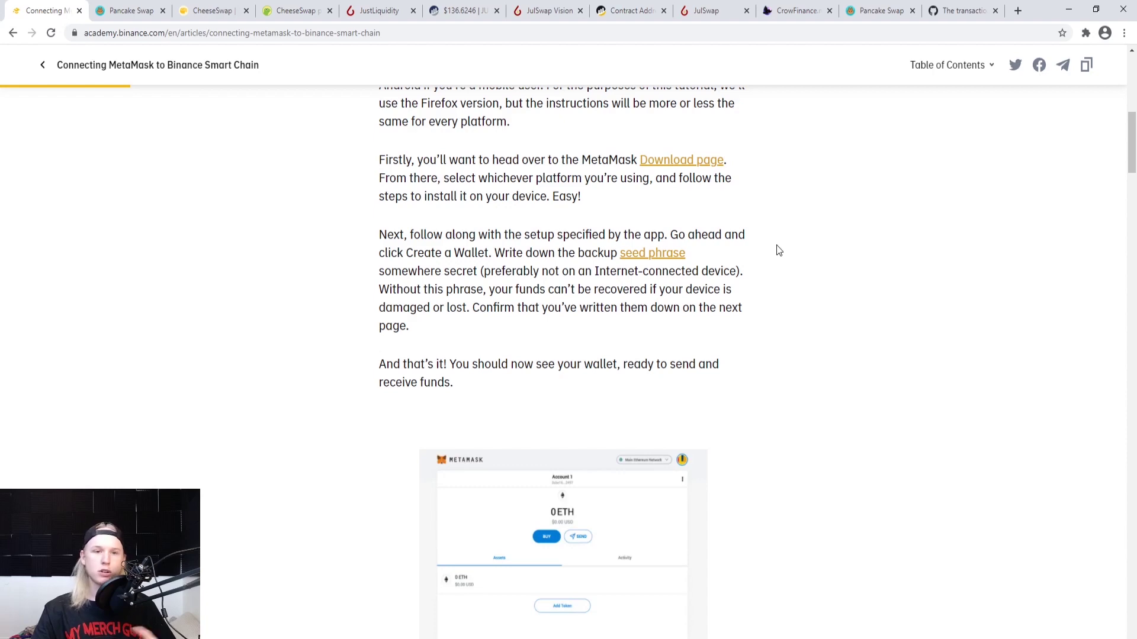
# View the enlarged picture of the freshly initialized MetaMask wallet and close it
pyautogui.scroll(-5, 823, 259)
pyautogui.scroll(-1, 827, 265)
pyautogui.scroll(2, 779, 250)
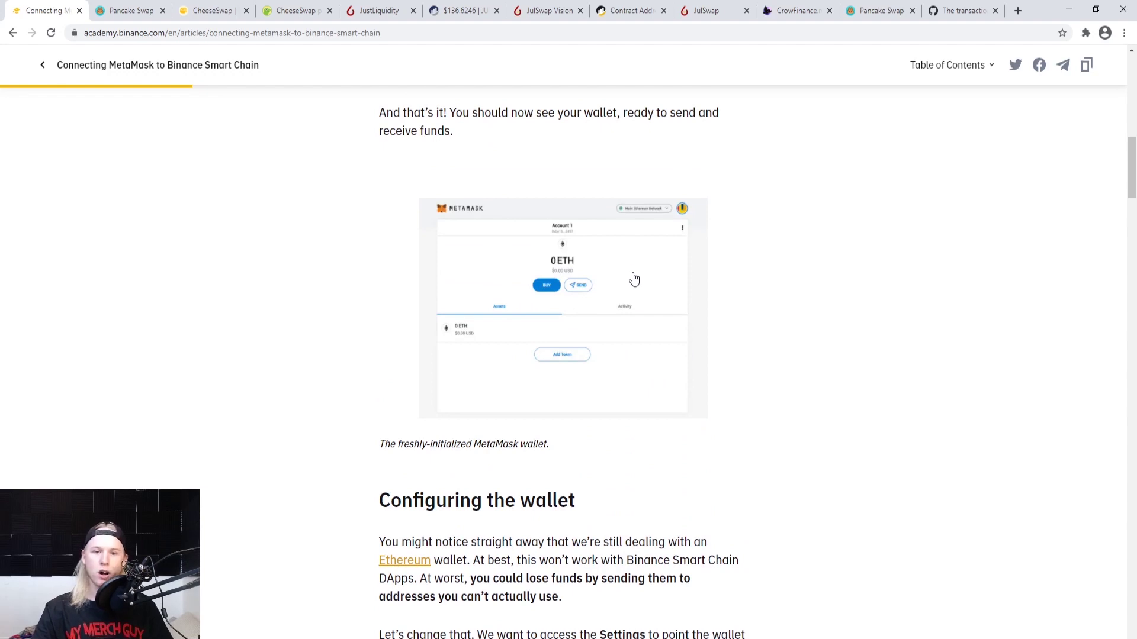
pyautogui.click(537, 299)
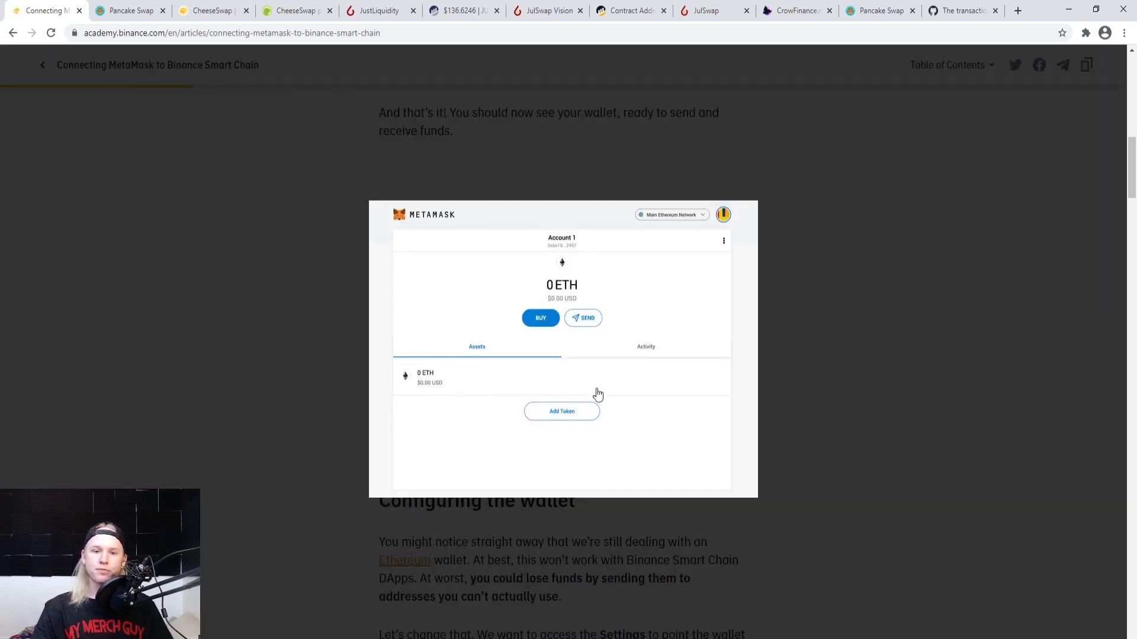
pyautogui.click(844, 266)
# Read the "Configuring the wallet" section and view its enlarged picture of the MetaMask account menu with Settings highlighted
pyautogui.scroll(-1, 717, 251)
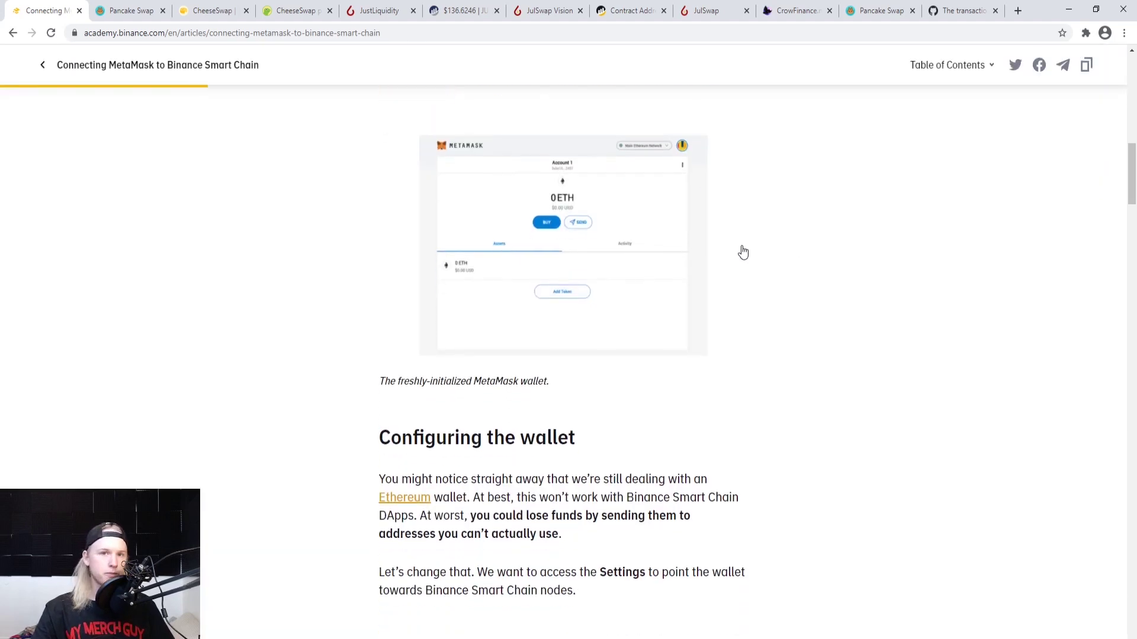
pyautogui.scroll(-4, 743, 252)
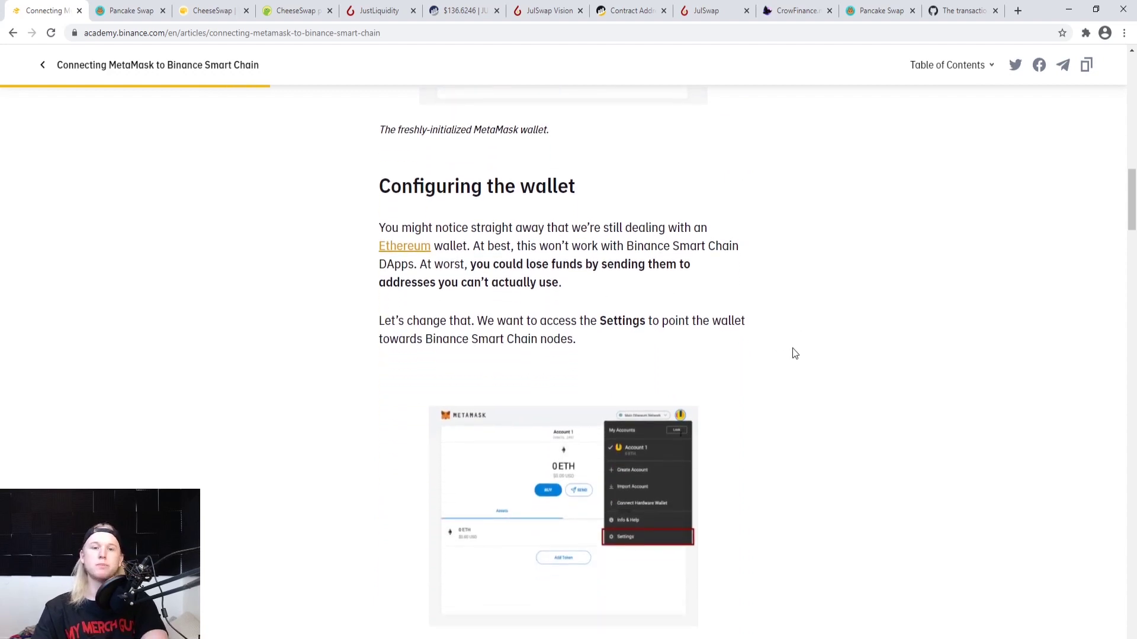
pyautogui.scroll(-1, 785, 363)
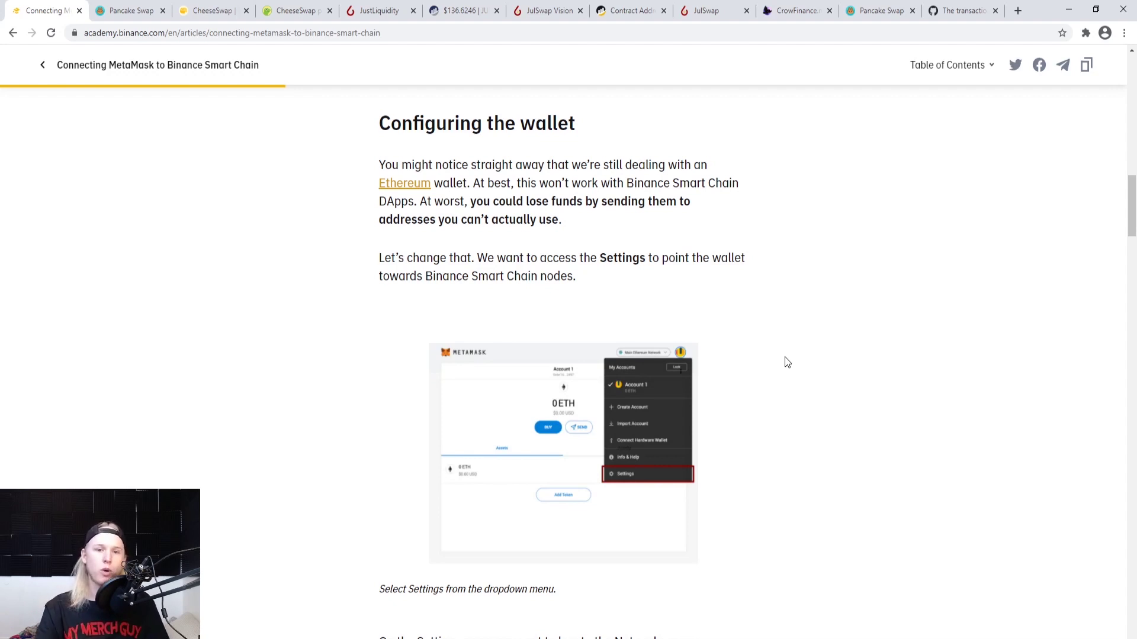
pyautogui.scroll(-1, 804, 328)
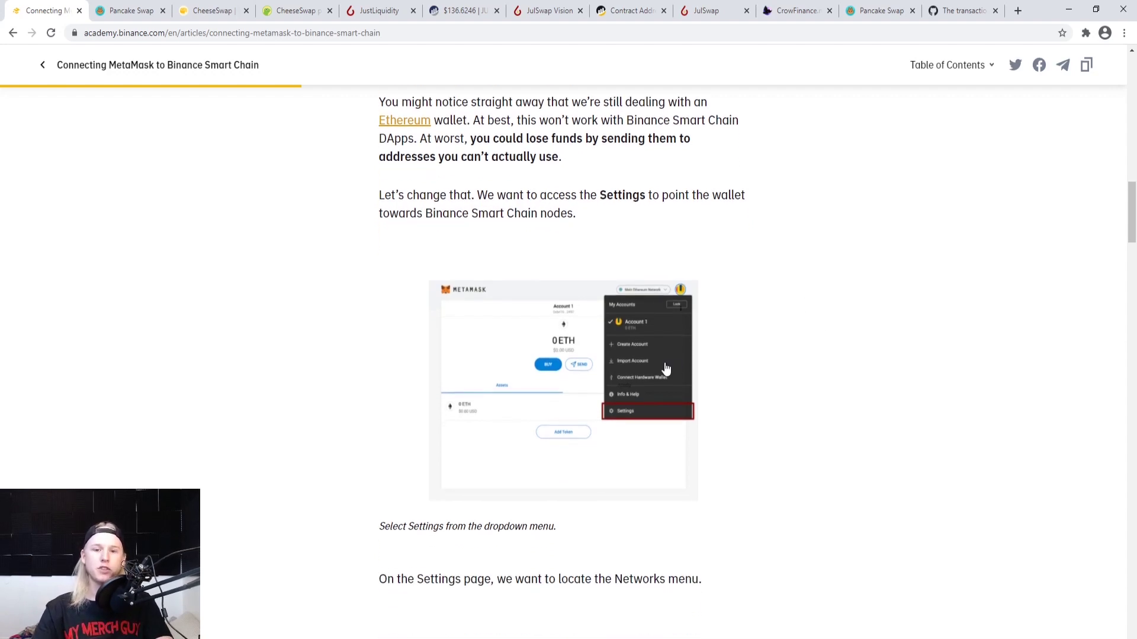
pyautogui.click(665, 369)
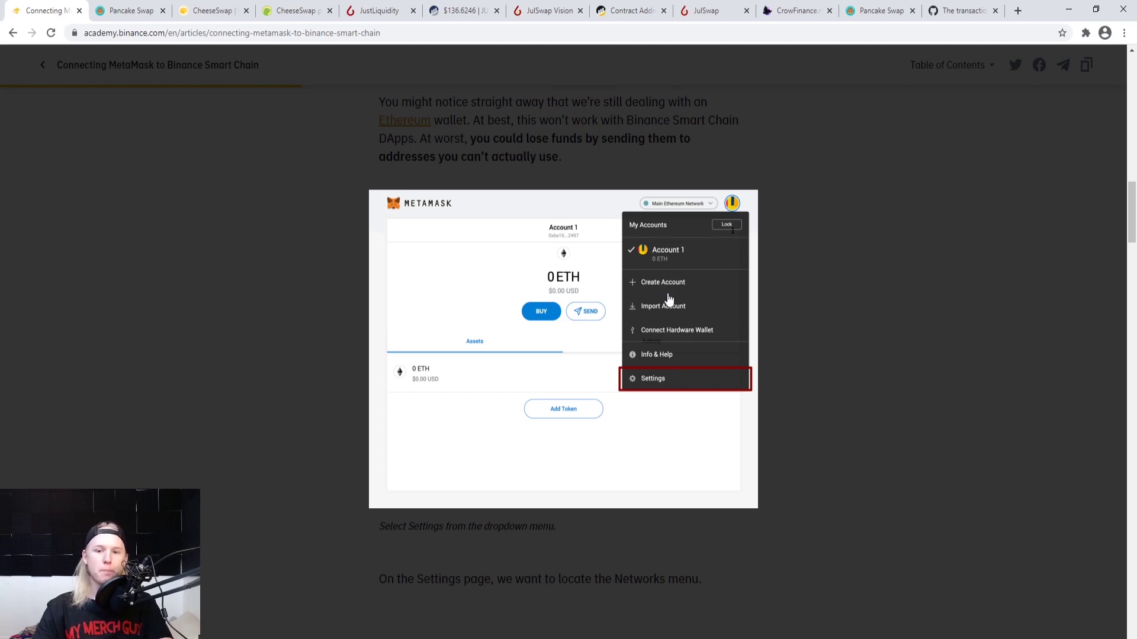
pyautogui.click(855, 371)
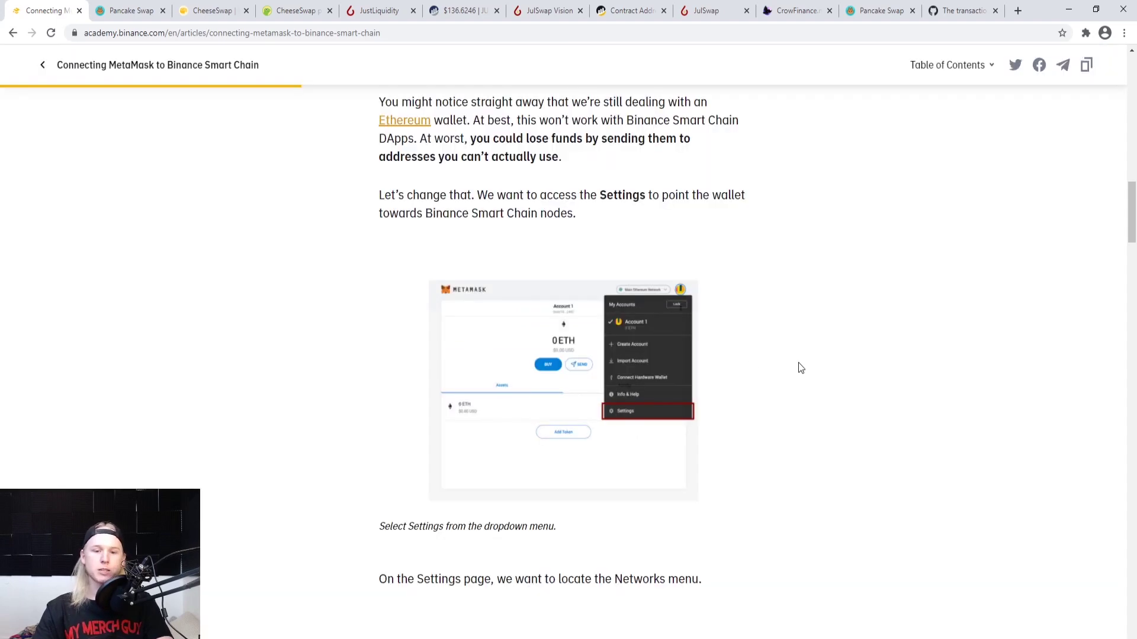
# View the enlarged picture of the Networks page in MetaMask's settings and close it
pyautogui.scroll(-6, 743, 360)
pyautogui.click(584, 370)
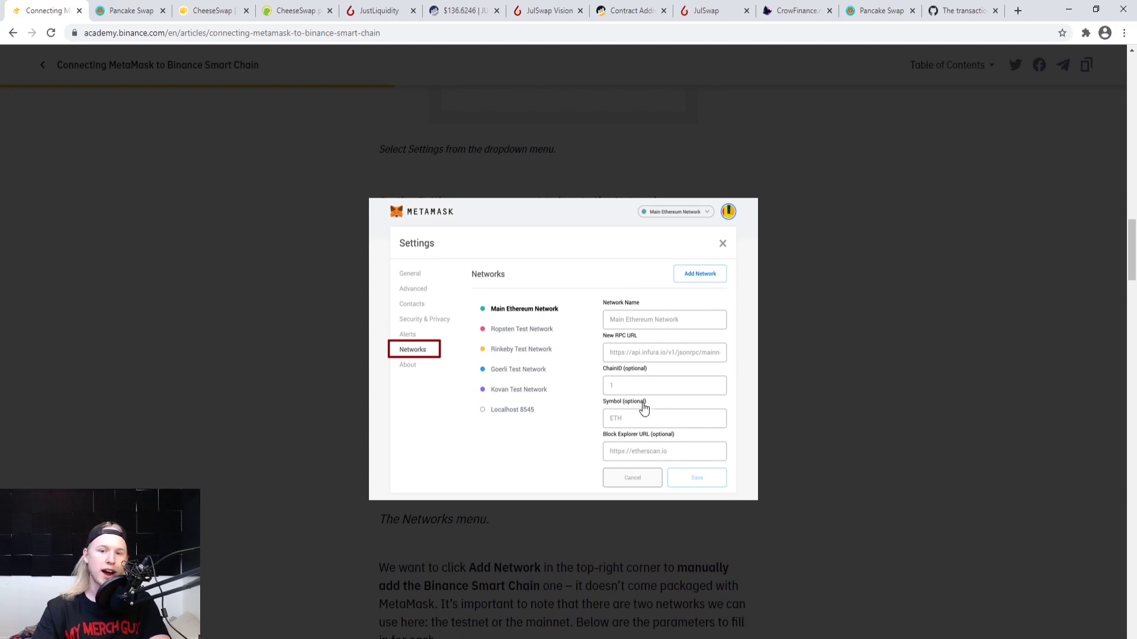
pyautogui.click(774, 349)
# Examine the Mainnet parameters for adding Binance Smart Chain and compare them with the fields in the Networks picture
pyautogui.scroll(-5, 773, 343)
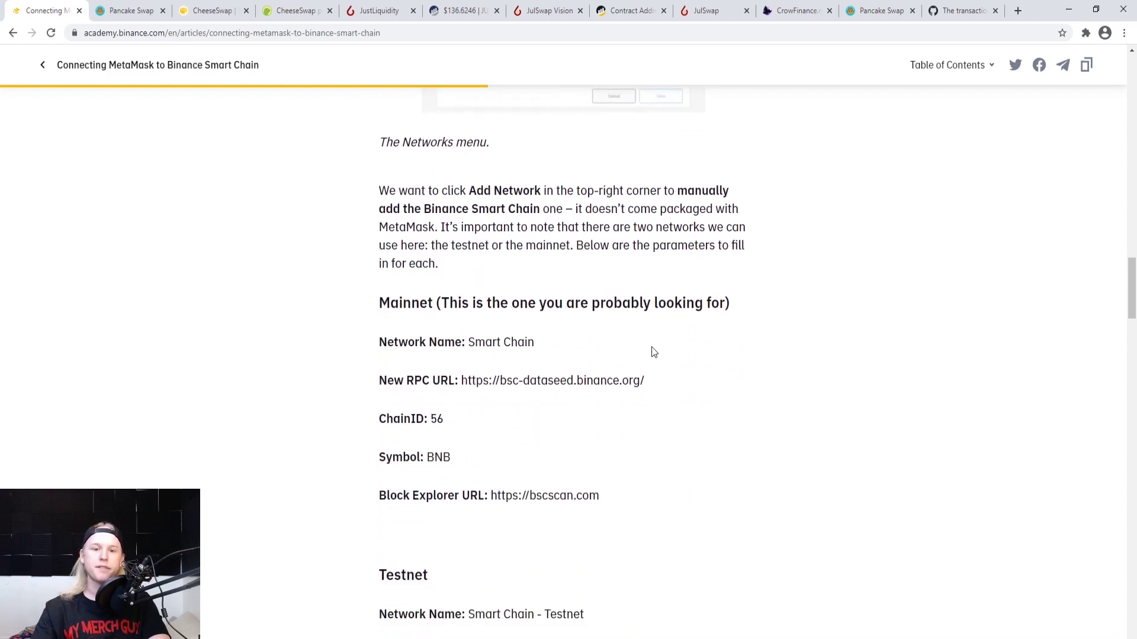
pyautogui.moveTo(378, 343); pyautogui.dragTo(820, 524)
pyautogui.click(822, 525)
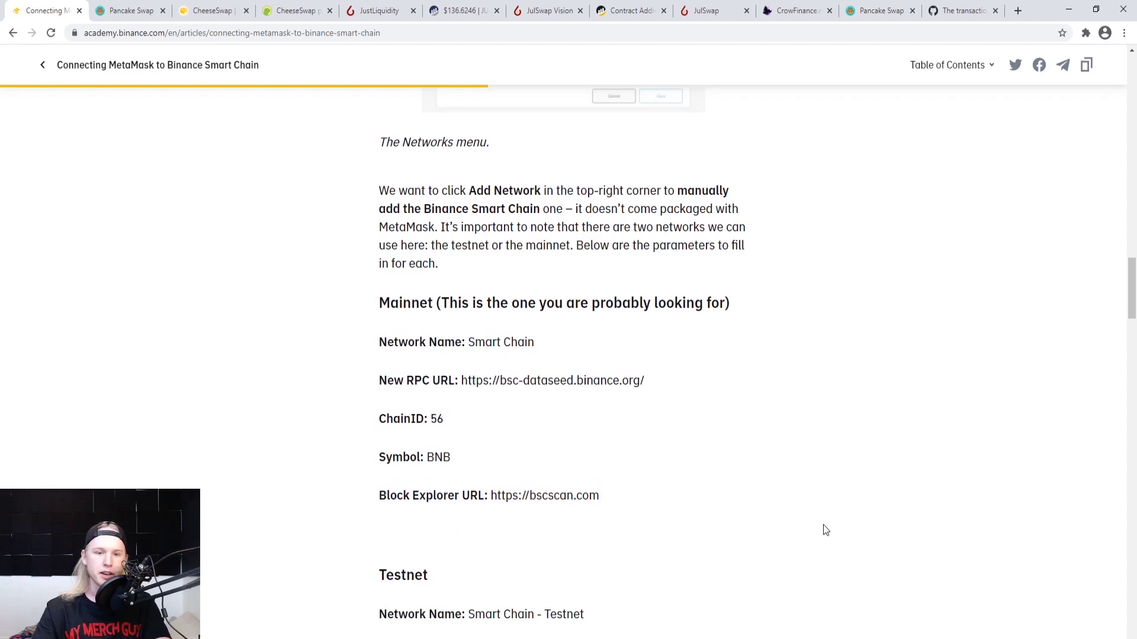
pyautogui.scroll(-2, 533, 521)
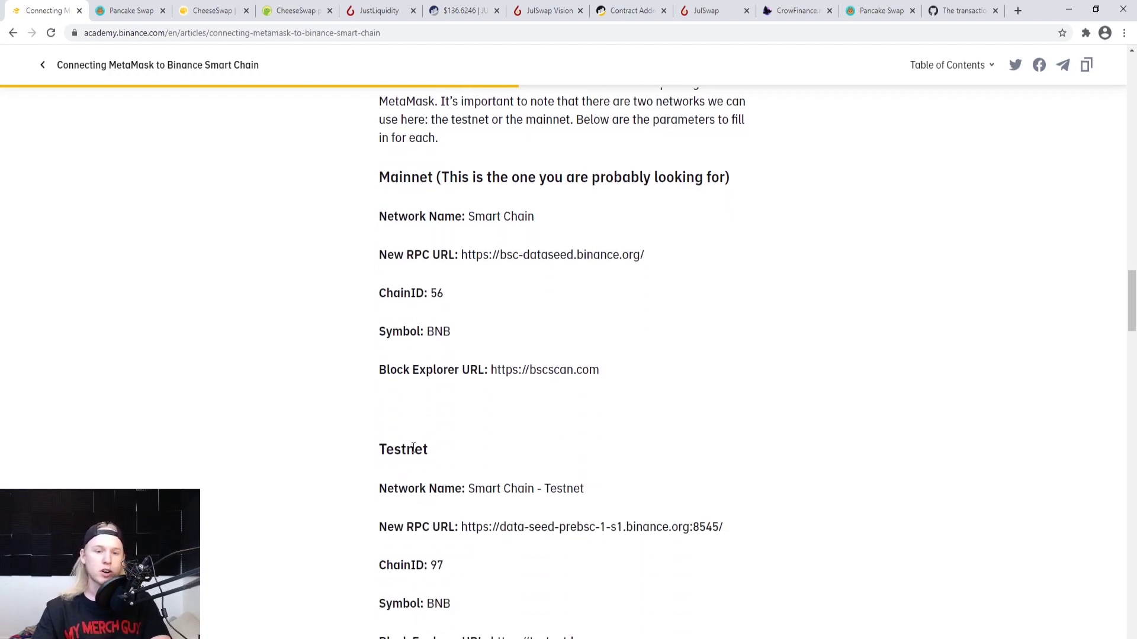
pyautogui.scroll(2, 513, 507)
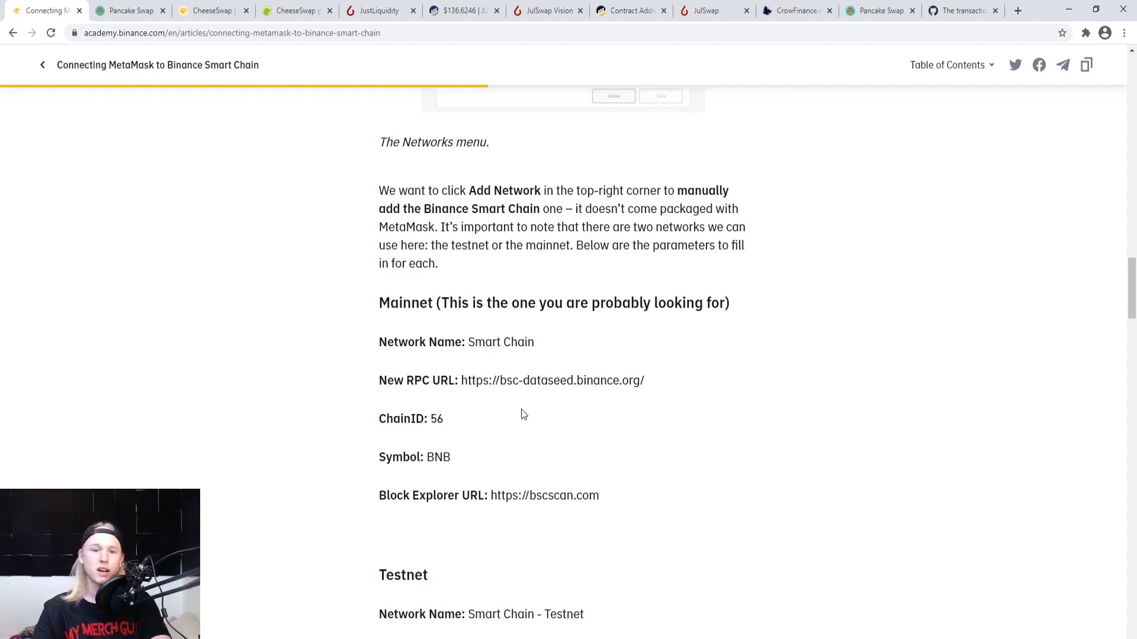
pyautogui.scroll(4, 379, 344)
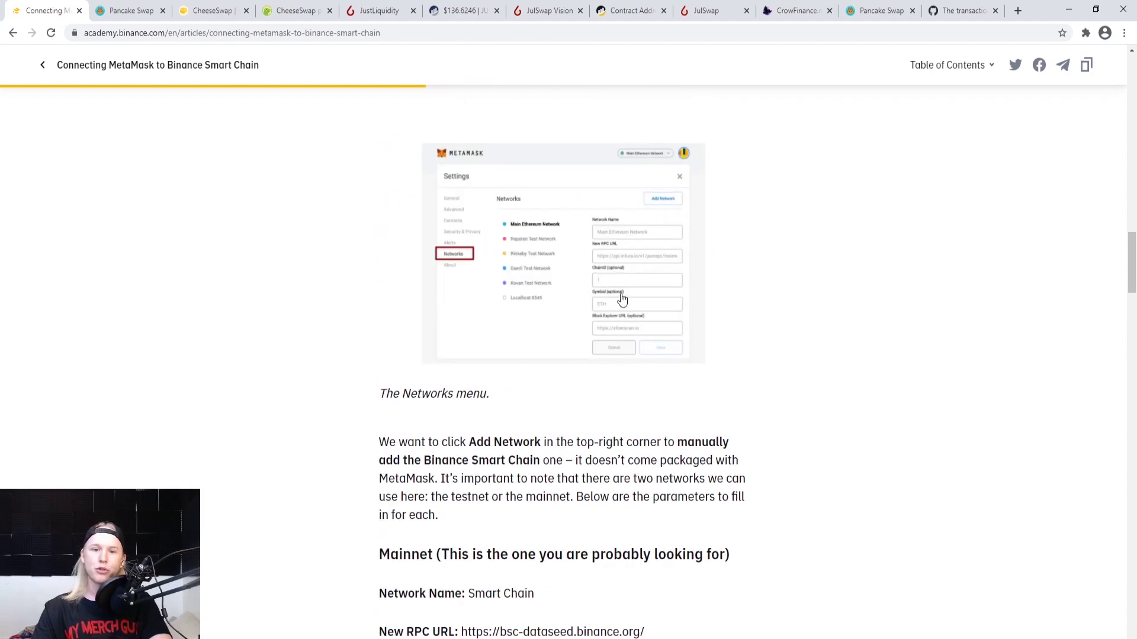
pyautogui.scroll(-2, 610, 236)
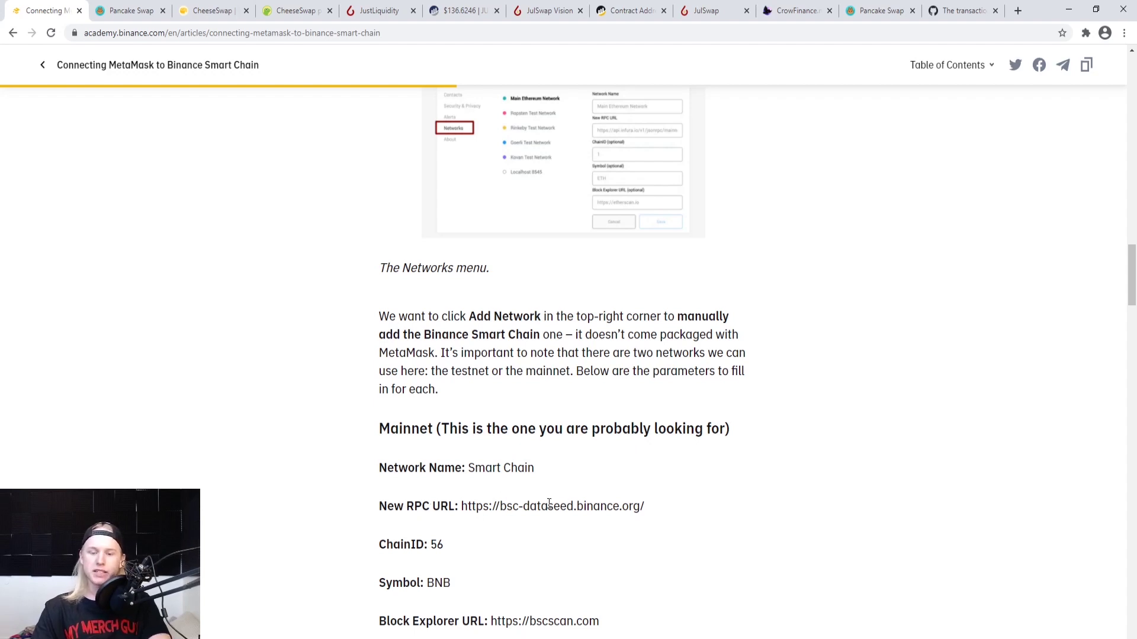
pyautogui.scroll(-1, 451, 497)
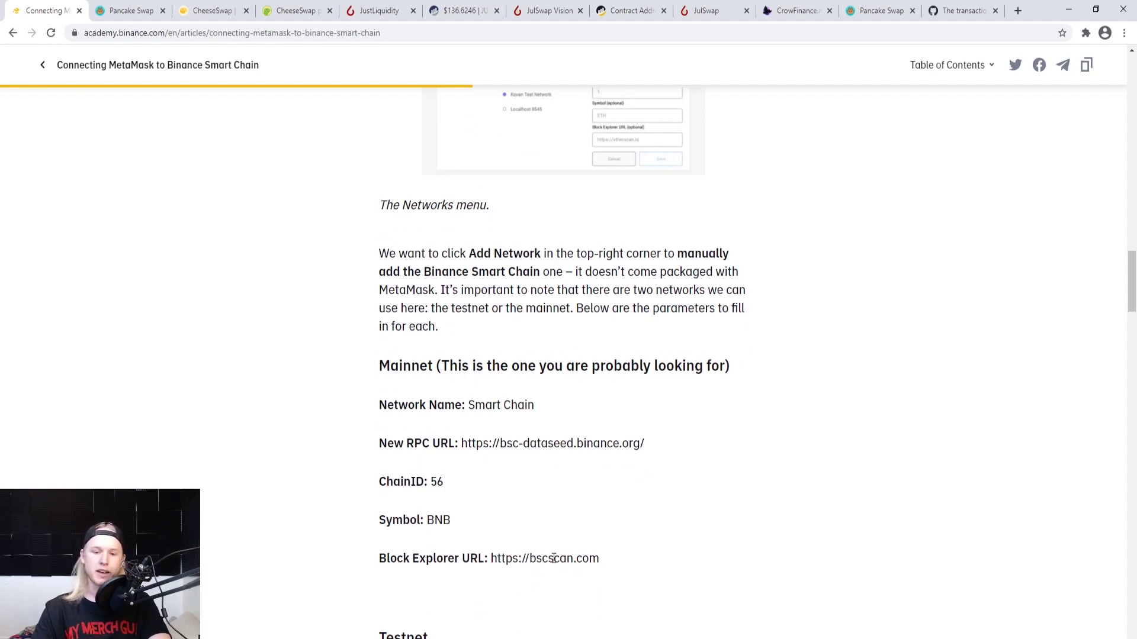
pyautogui.scroll(-2, 662, 446)
# Look over the Testnet parameters and view the enlarged picture of the wallet connected to the Smart Chain testnet
pyautogui.scroll(-5, 664, 385)
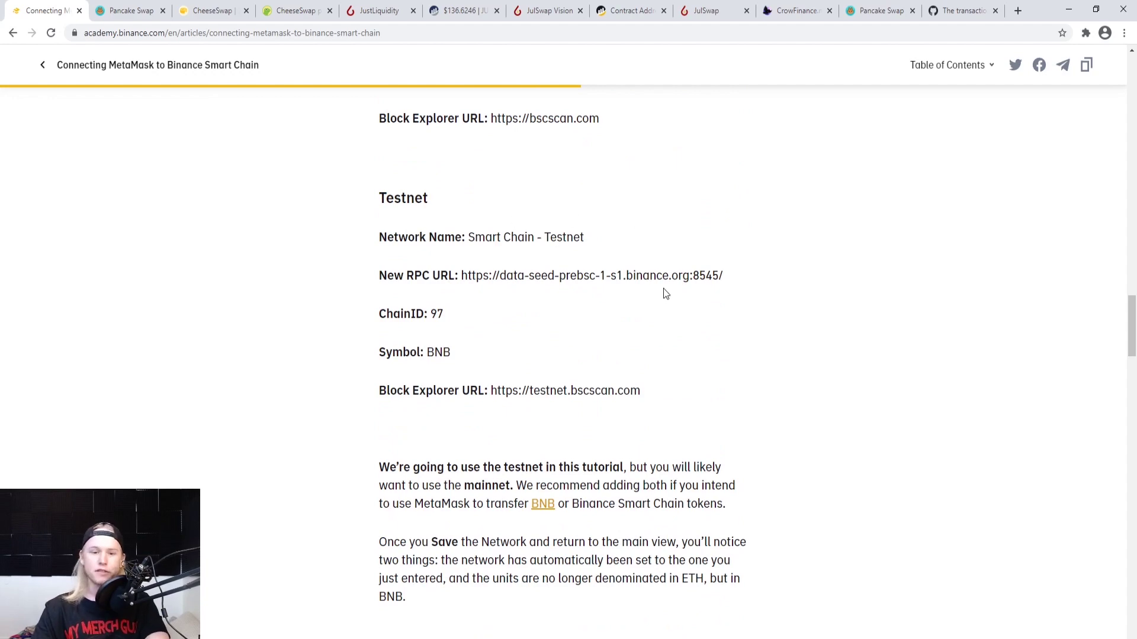
pyautogui.scroll(-6, 790, 345)
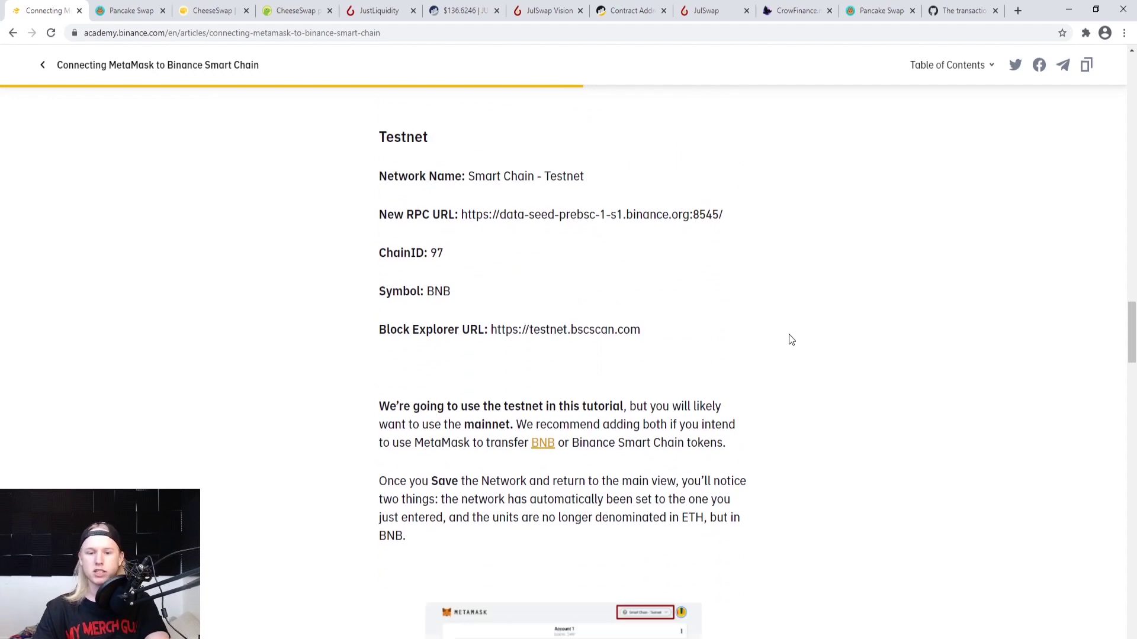
pyautogui.click(644, 371)
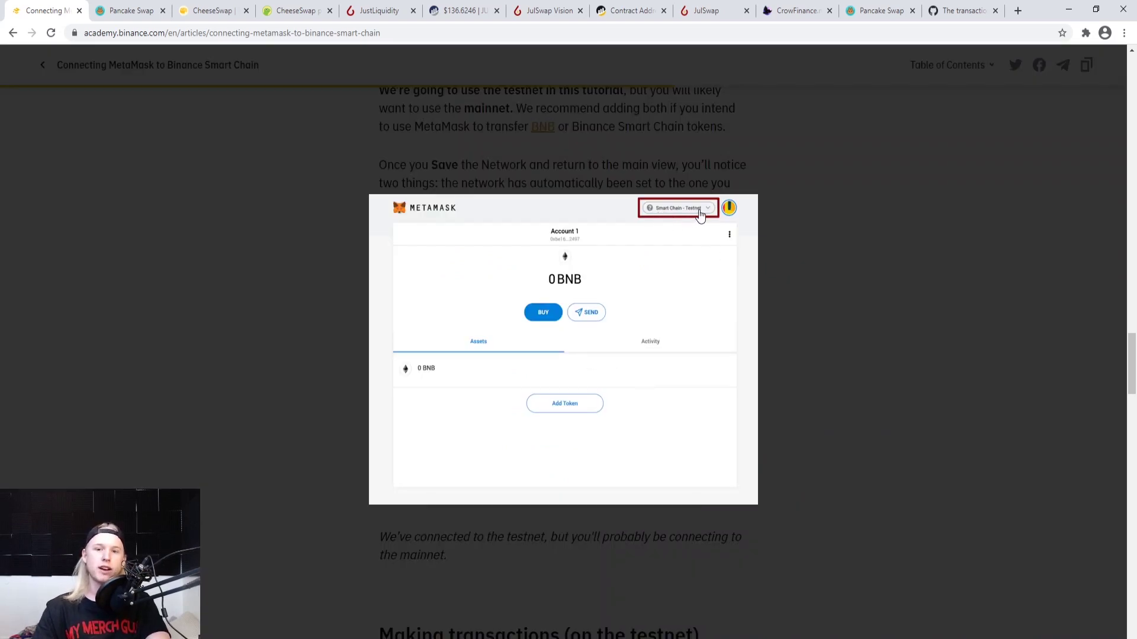
pyautogui.click(817, 270)
# Review the Mainnet and Testnet parameters and the testnet transactions section, and return to the beginning of the article
pyautogui.scroll(13, 779, 310)
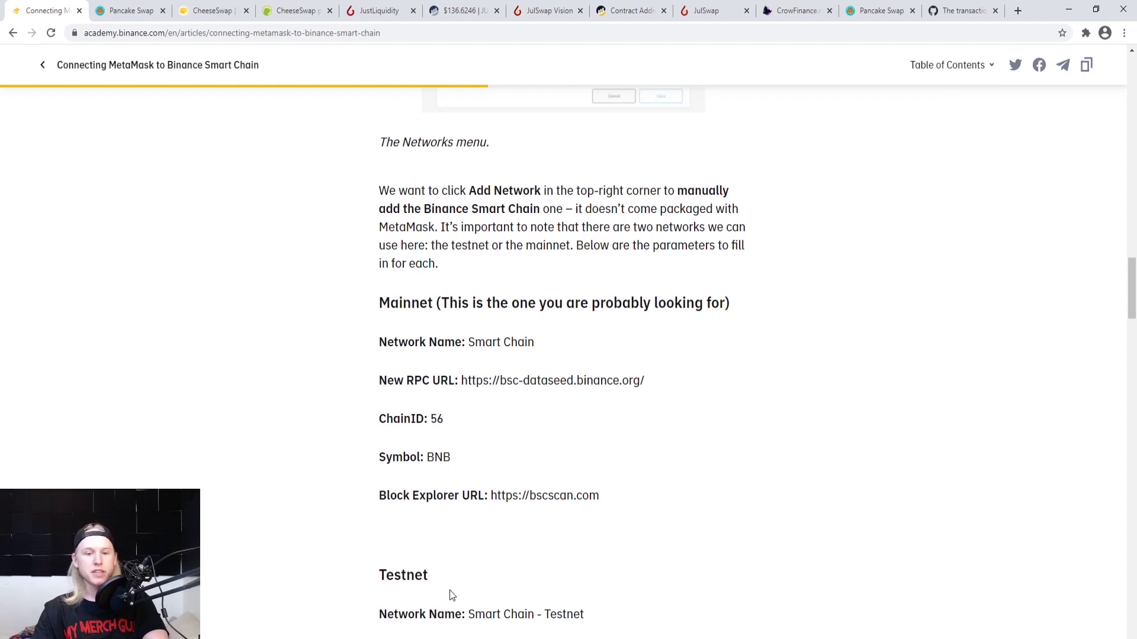
pyautogui.scroll(-3, 790, 481)
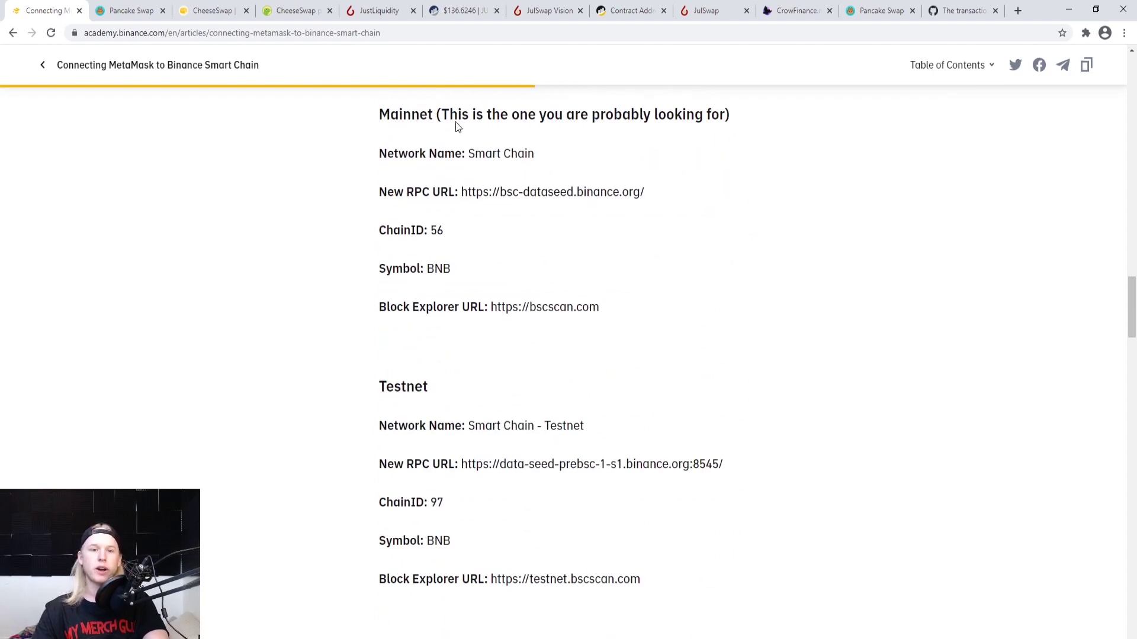
pyautogui.scroll(-9, 750, 234)
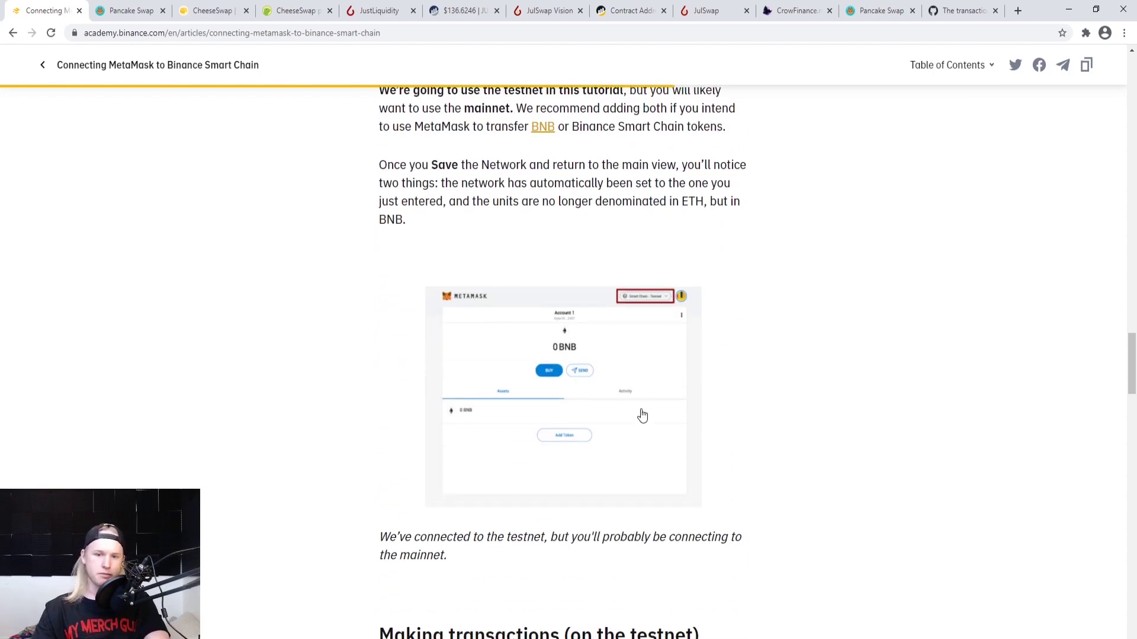
pyautogui.scroll(-4, 642, 417)
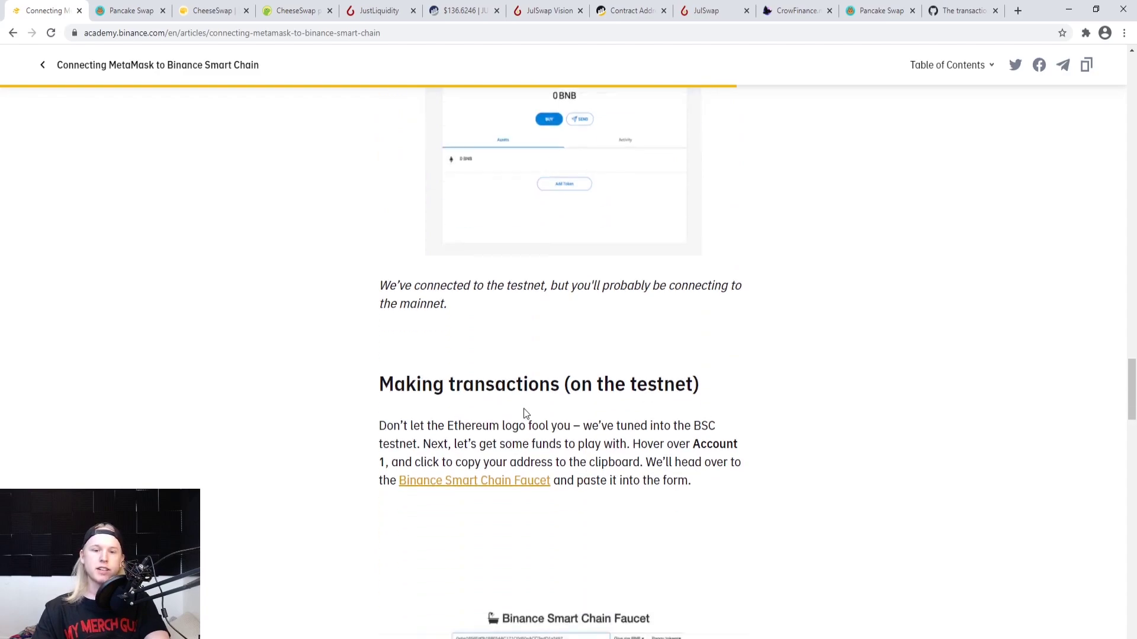
pyautogui.scroll(20, 836, 404)
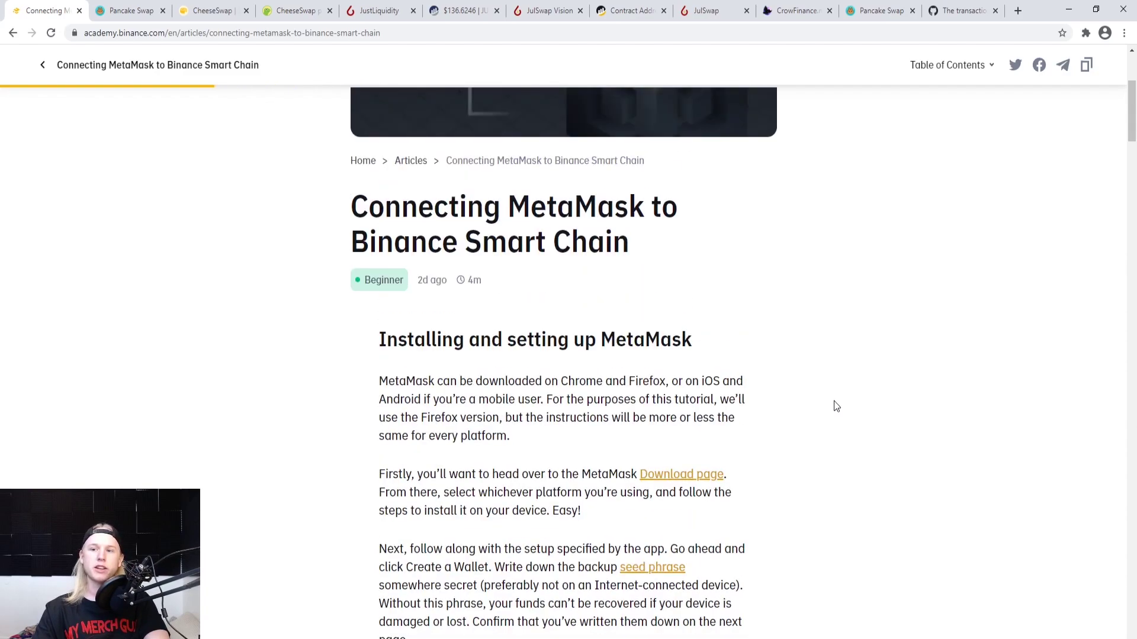
pyautogui.scroll(4, 835, 405)
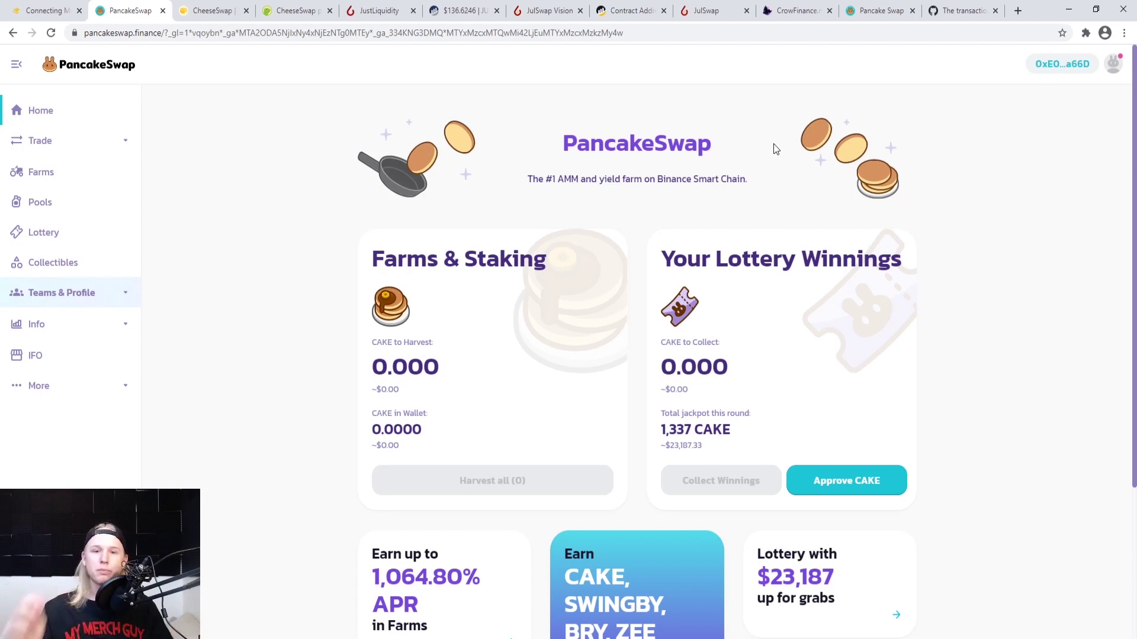
# Check the PancakeSwap site's web address, view the CheeseSwap swap page, and return to PancakeSwap
pyautogui.click(188, 37)
pyautogui.click(1060, 179)
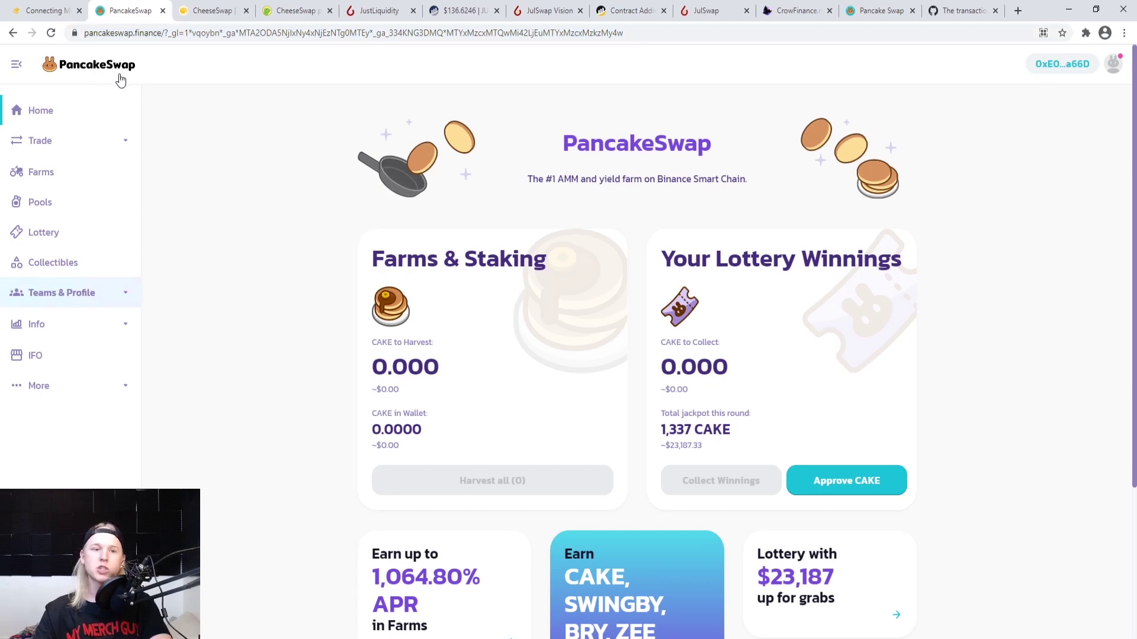
pyautogui.click(212, 11)
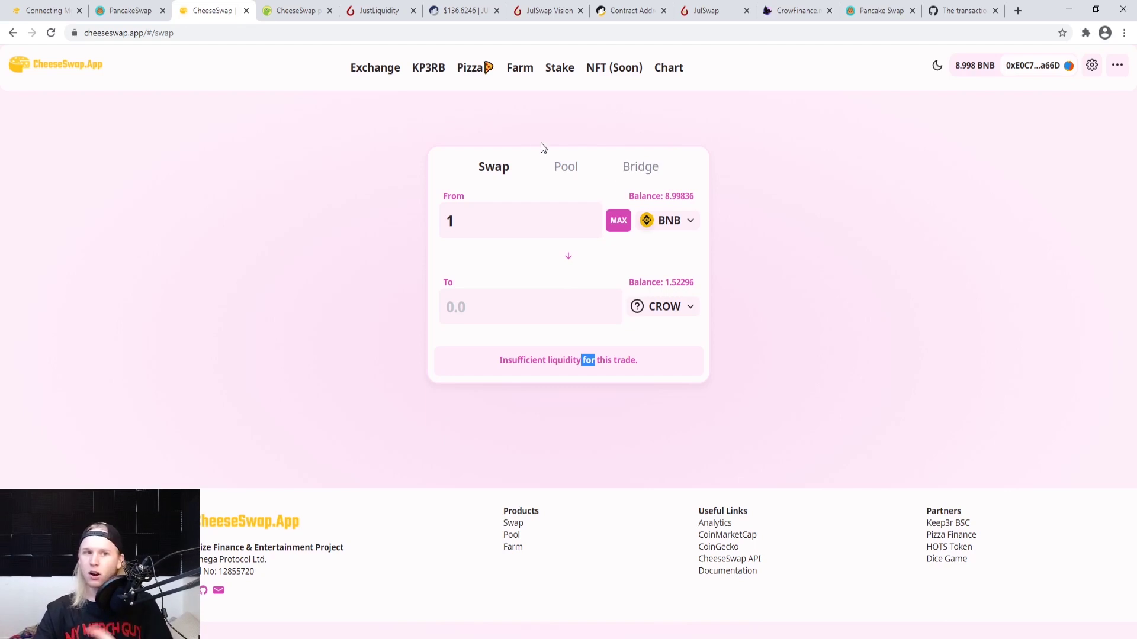
pyautogui.click(129, 10)
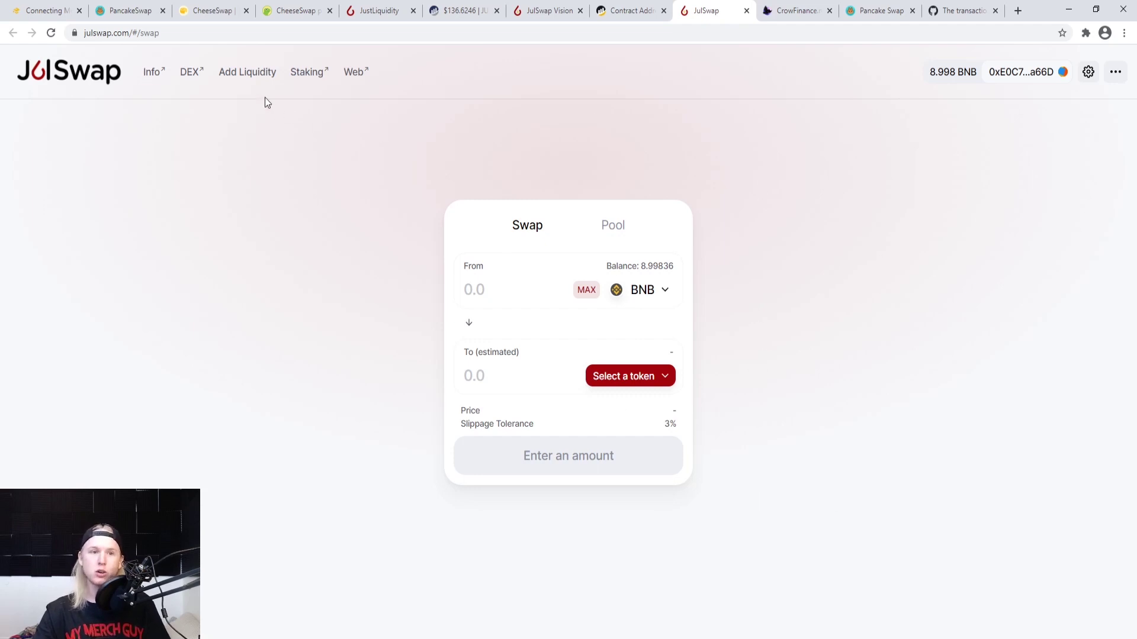
# Return to the PancakeSwap site and open its token exchange page
pyautogui.click(130, 8)
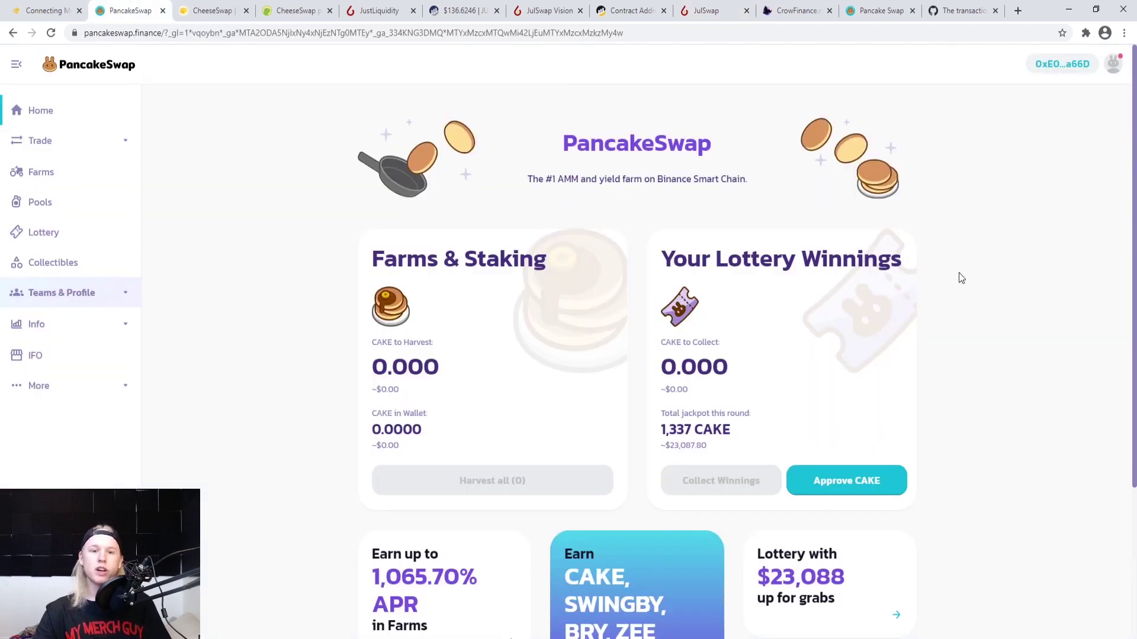
pyautogui.click(64, 143)
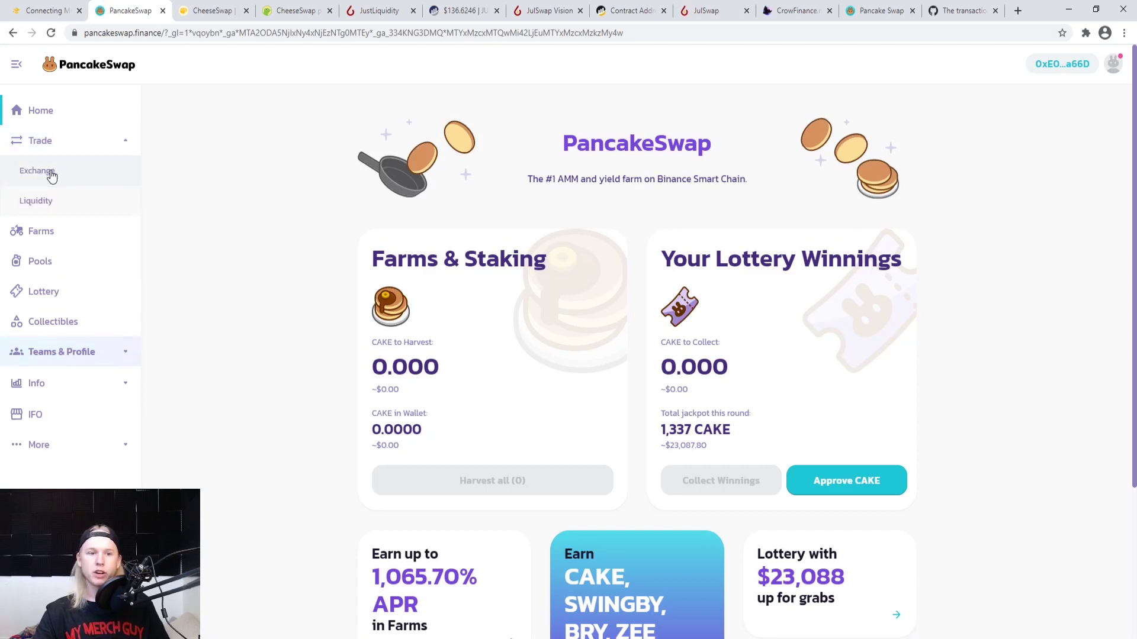
pyautogui.click(51, 173)
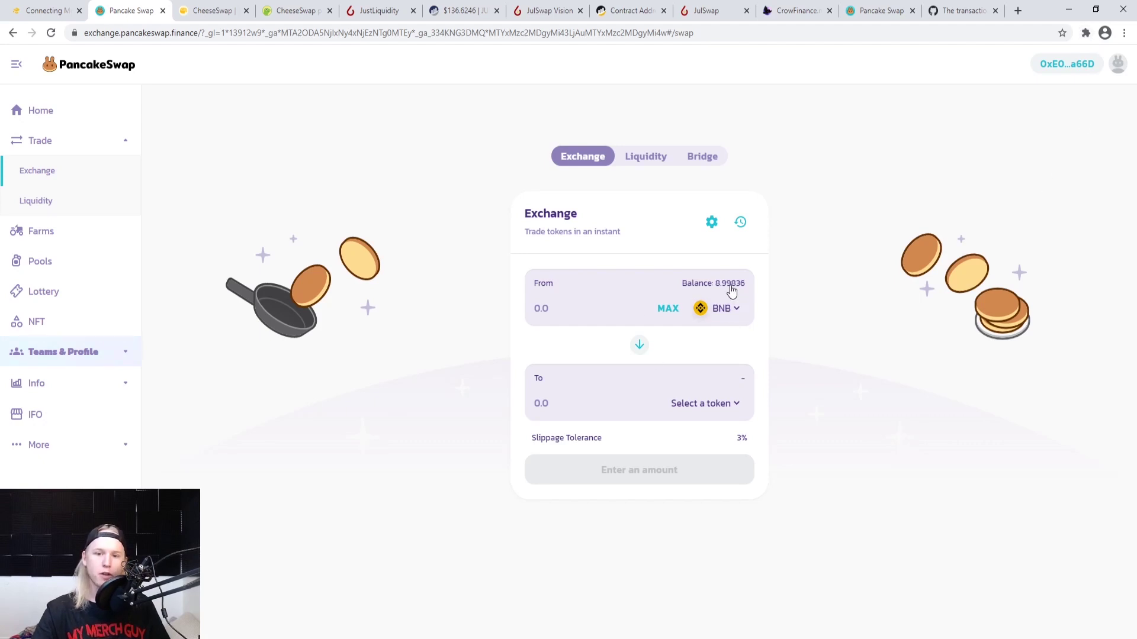
# Set up a swap from BNB to CAKE using the maximum available BNB balance
pyautogui.click(701, 401)
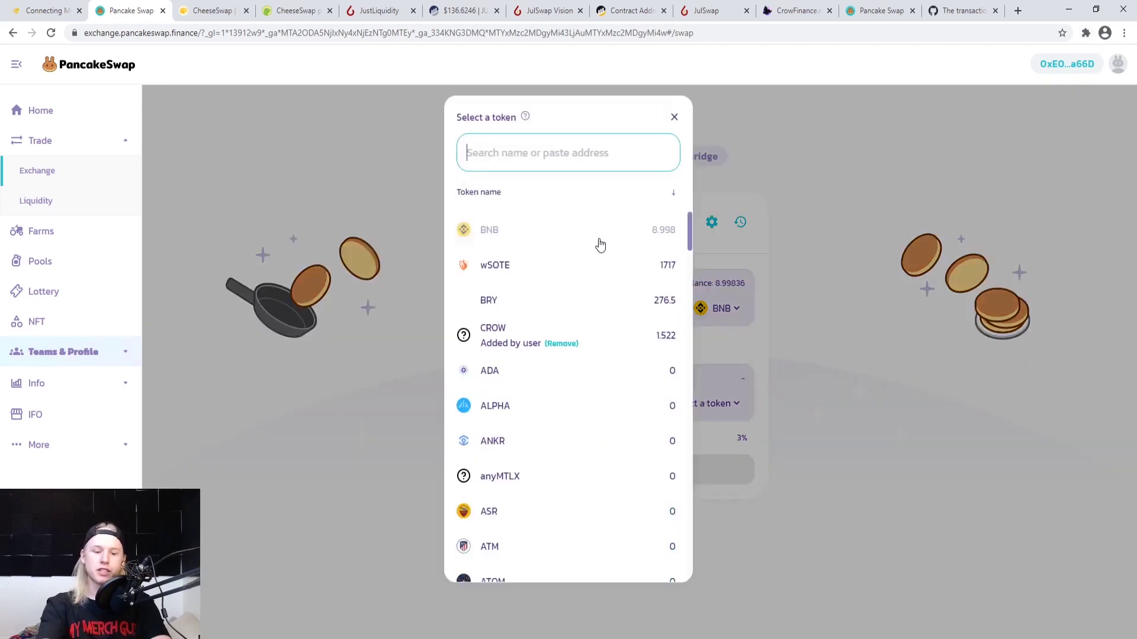
pyautogui.write('cake')
pyautogui.click(590, 239)
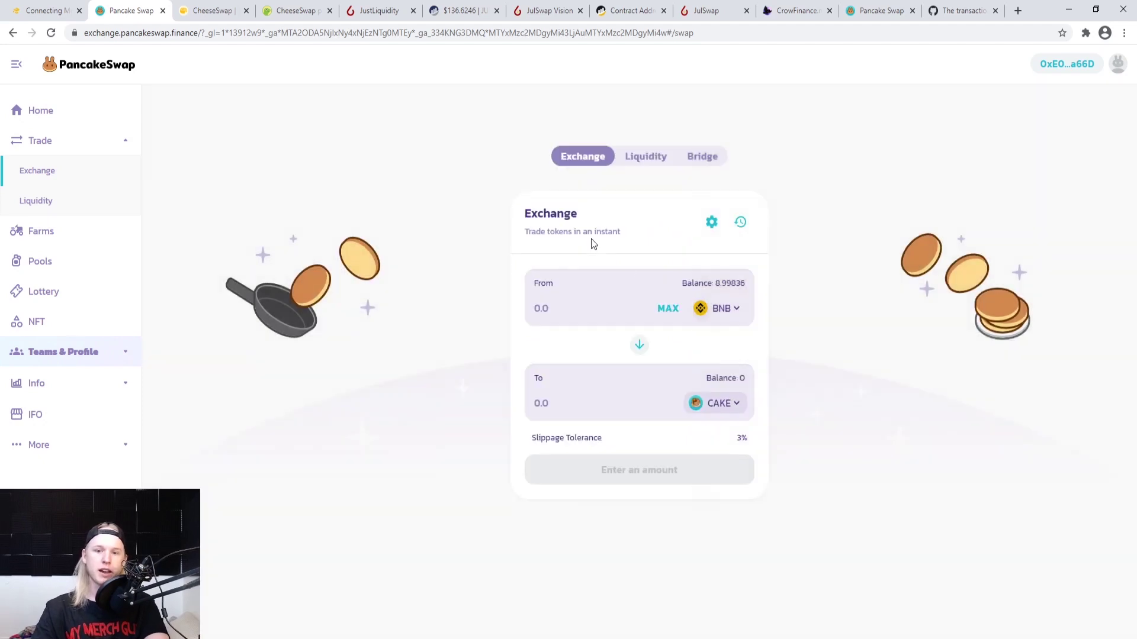
pyautogui.click(734, 285)
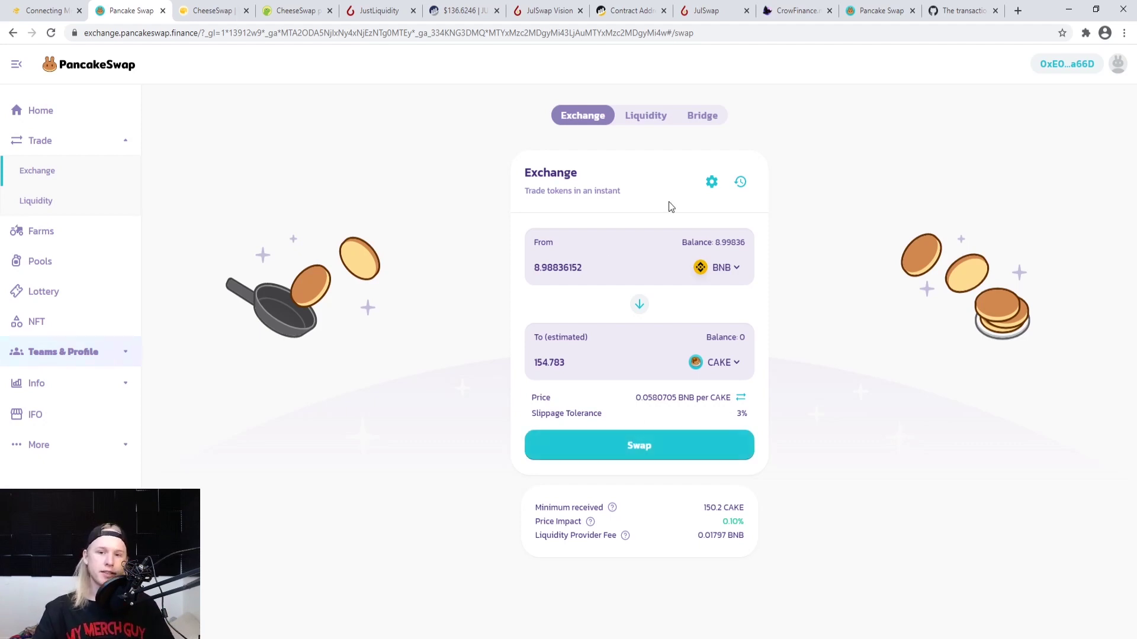
# Look over the exchange's slippage tolerance and transaction deadline settings, leaving them as they are
pyautogui.click(713, 184)
pyautogui.click(612, 354)
pyautogui.doubleClick(588, 358)
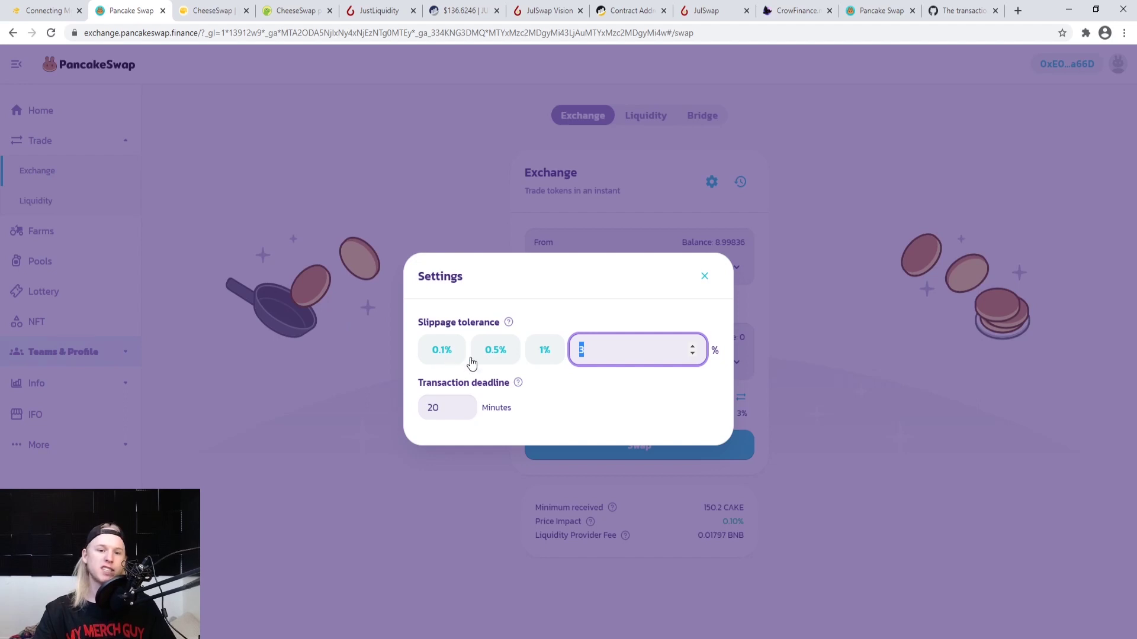
pyautogui.click(871, 247)
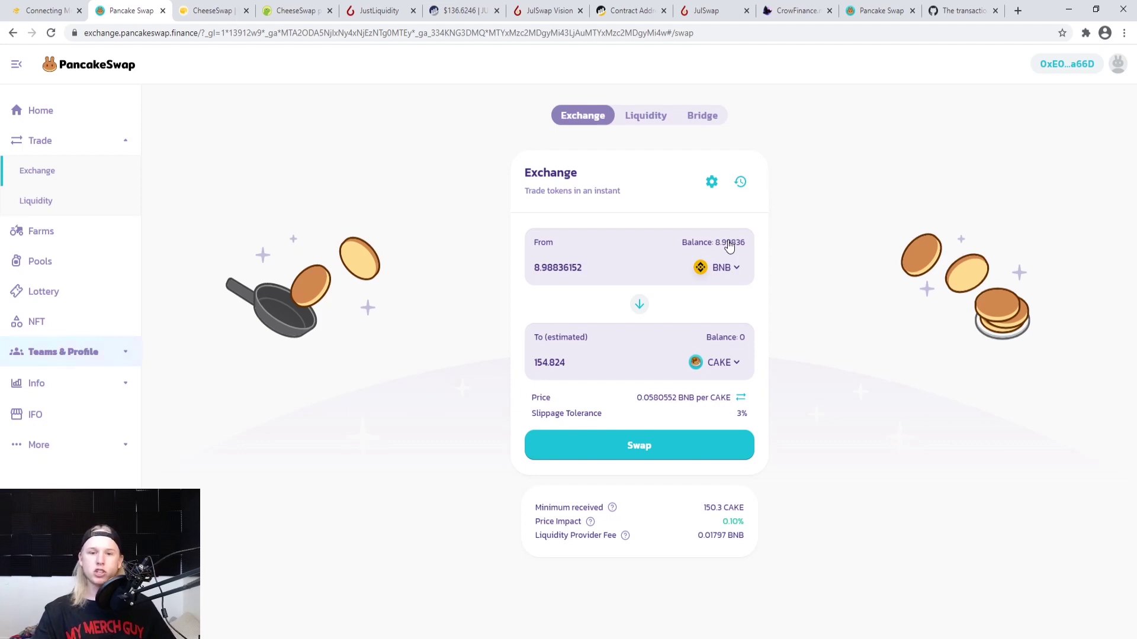
# Find WBNB by searching for bnb and choose it as the token to receive
pyautogui.click(733, 371)
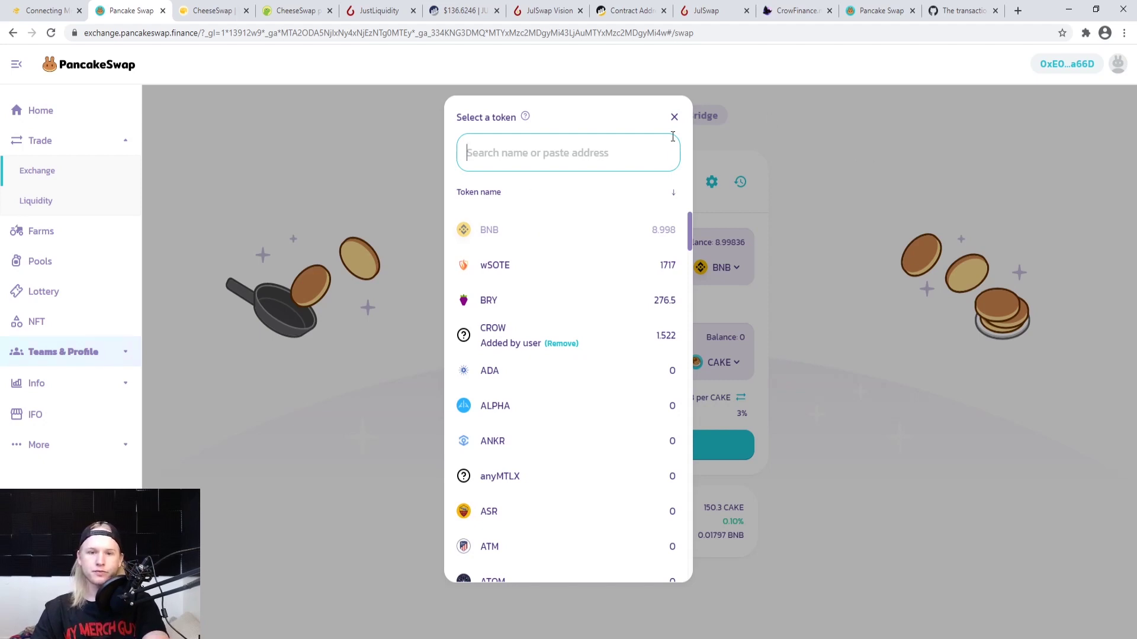
pyautogui.write('bnb')
pyautogui.click(563, 232)
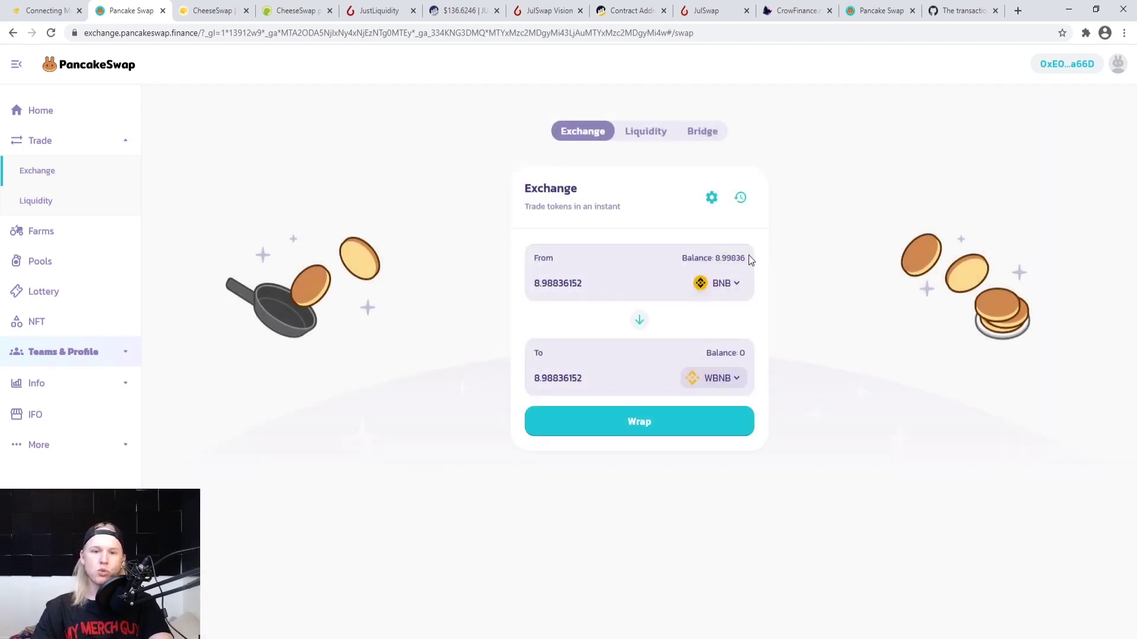
# Set the amount to 0.2 BNB, wrap it into WBNB, and dismiss the transaction notification
pyautogui.moveTo(600, 281); pyautogui.dragTo(397, 265)
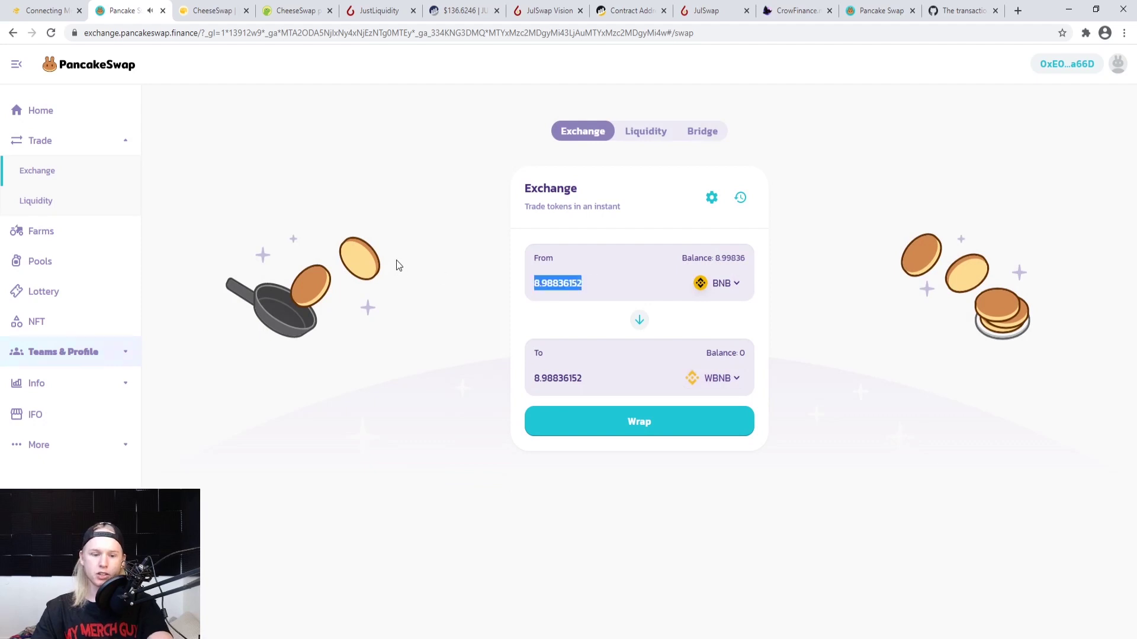
pyautogui.write('0.2')
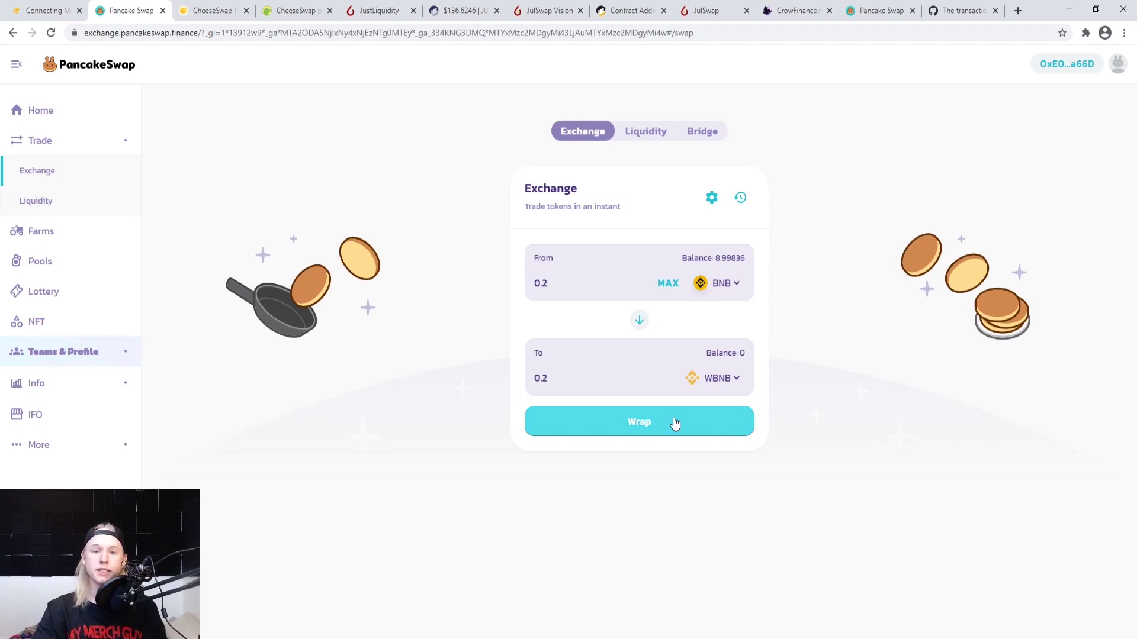
pyautogui.click(675, 423)
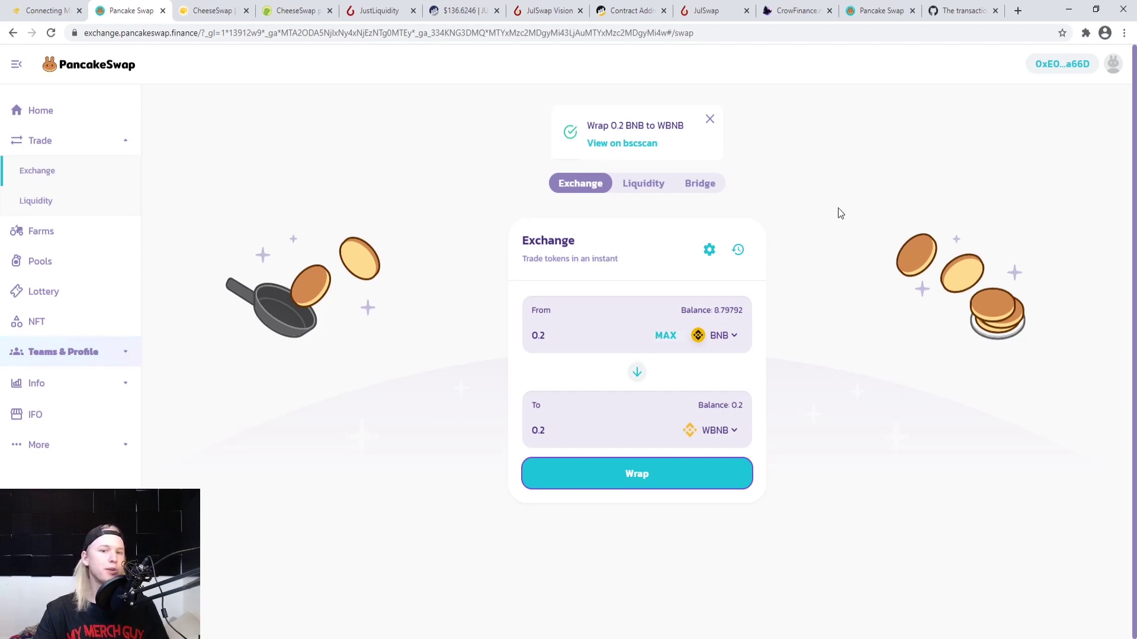
pyautogui.click(710, 120)
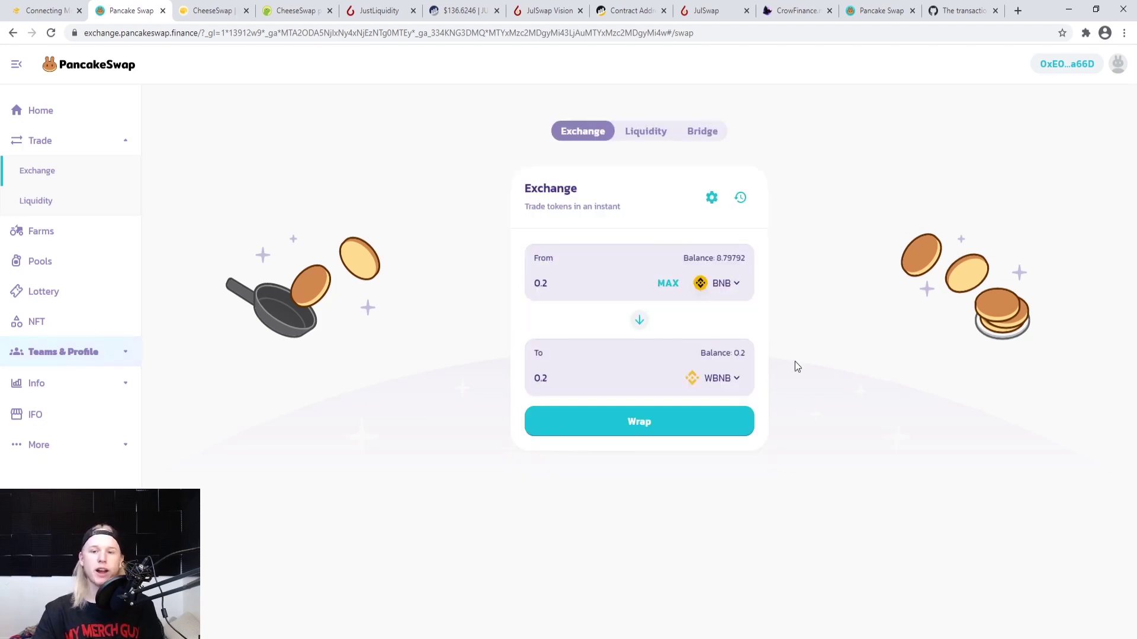